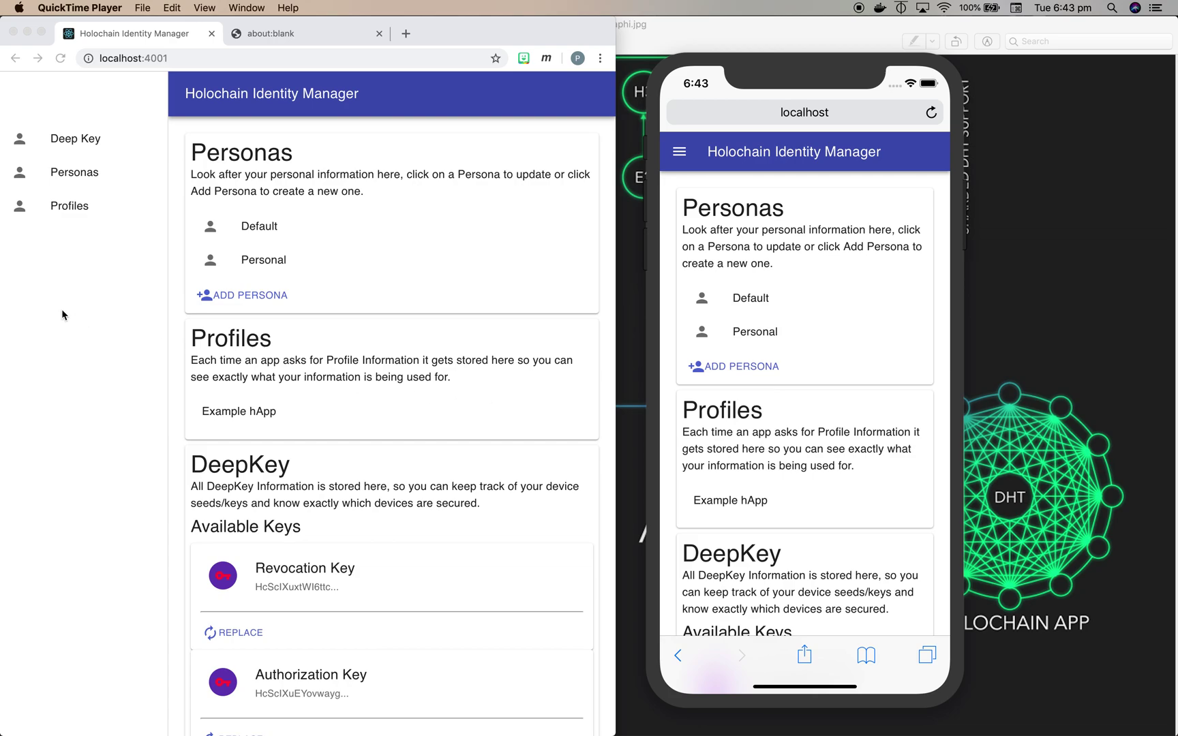
- Bring the laptop's Chrome window with Holochain Identity Manager to the front
{"action": "left_click", "coordinate": [82, 141]}
- View the DeepKey keys, inspect the Personal persona's fields, then return to the overview
{"action": "left_click", "coordinate": [82, 141]}
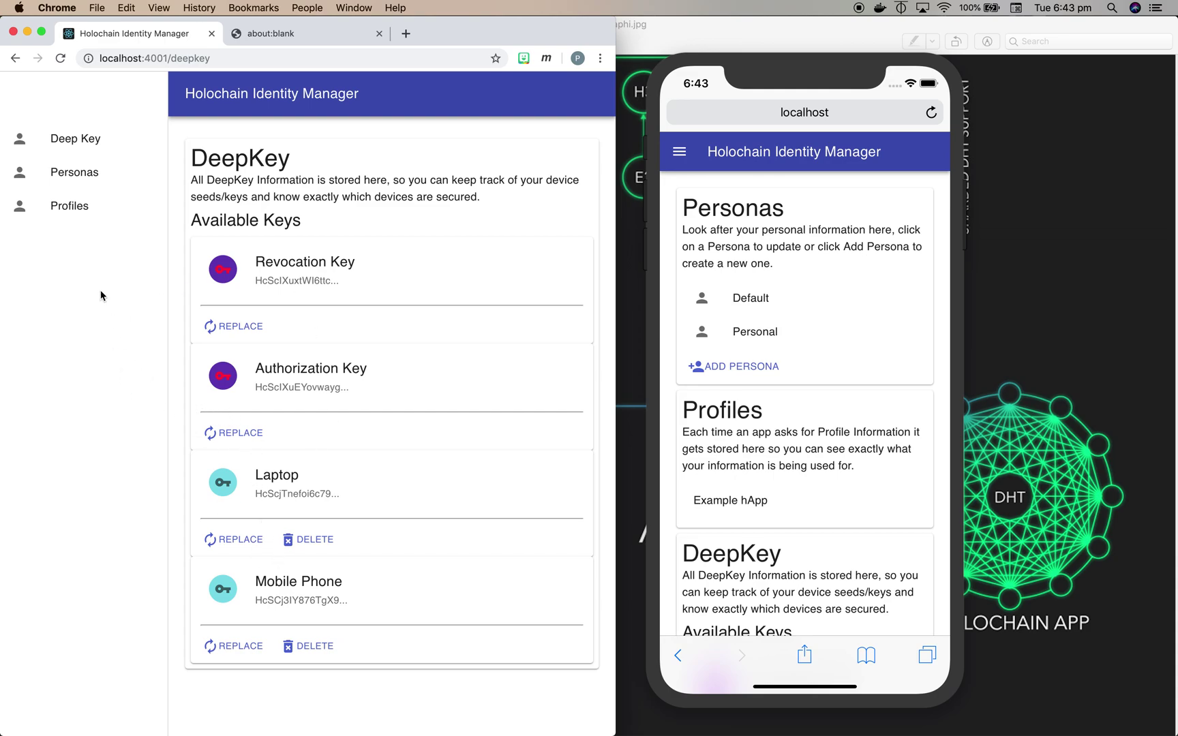
{"action": "left_click", "coordinate": [87, 176]}
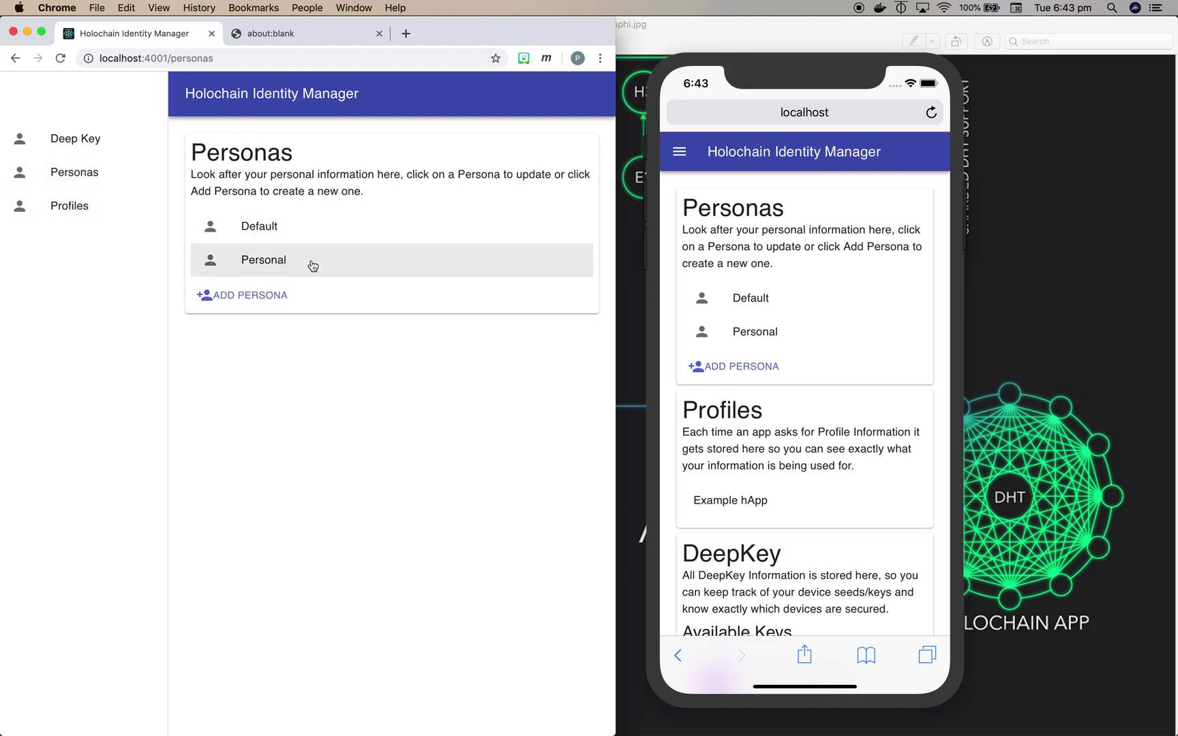
{"action": "left_click", "coordinate": [280, 267]}
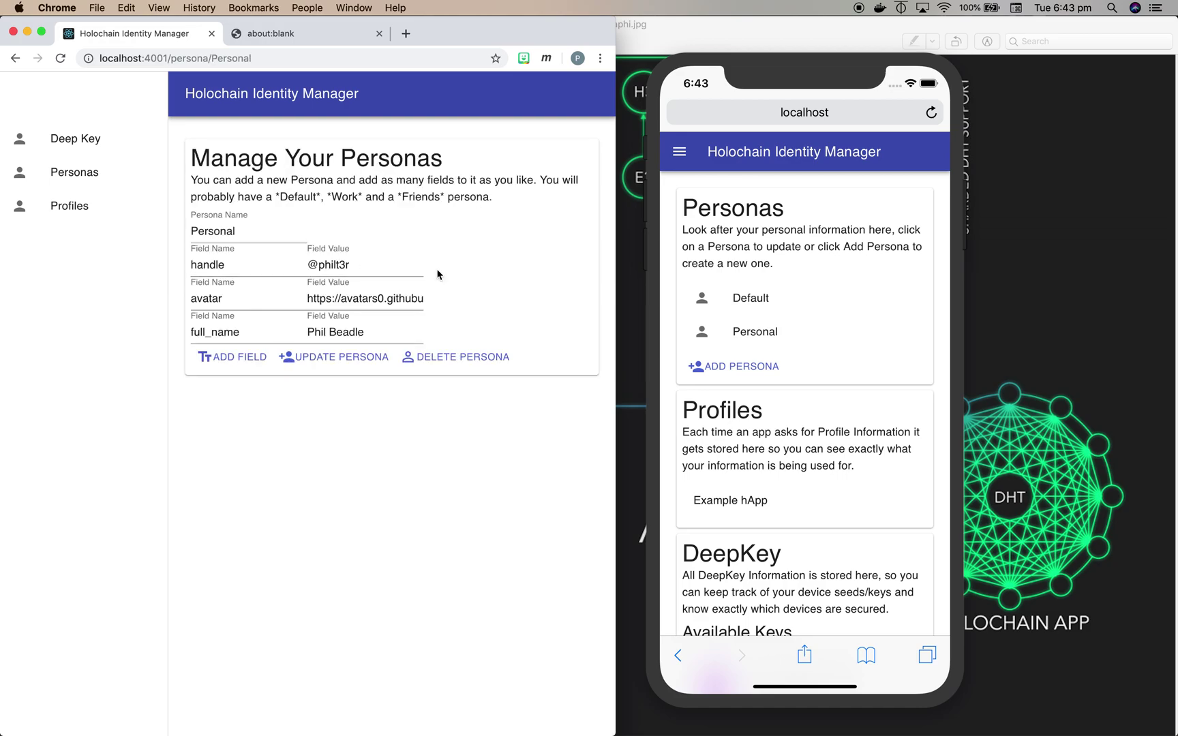
{"action": "left_click", "coordinate": [302, 98]}
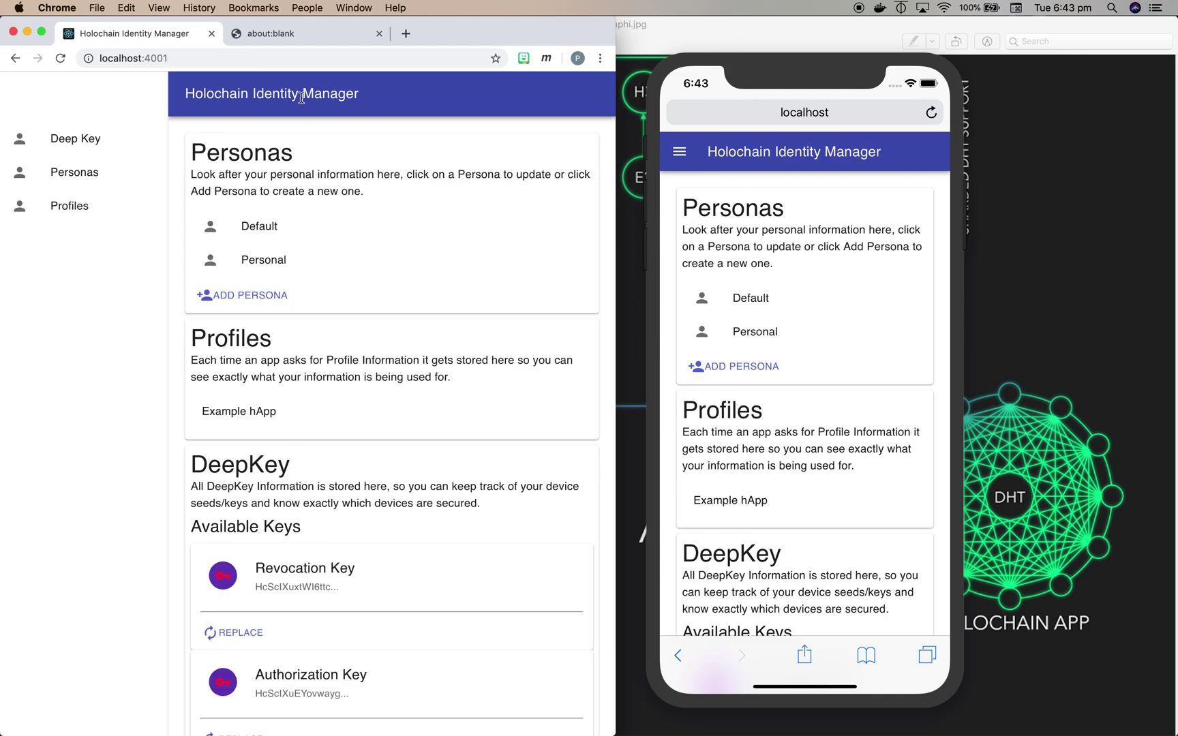
- On the phone, start a new persona named Work with a handle field holding the user's handle
{"action": "left_click", "coordinate": [876, 281]}
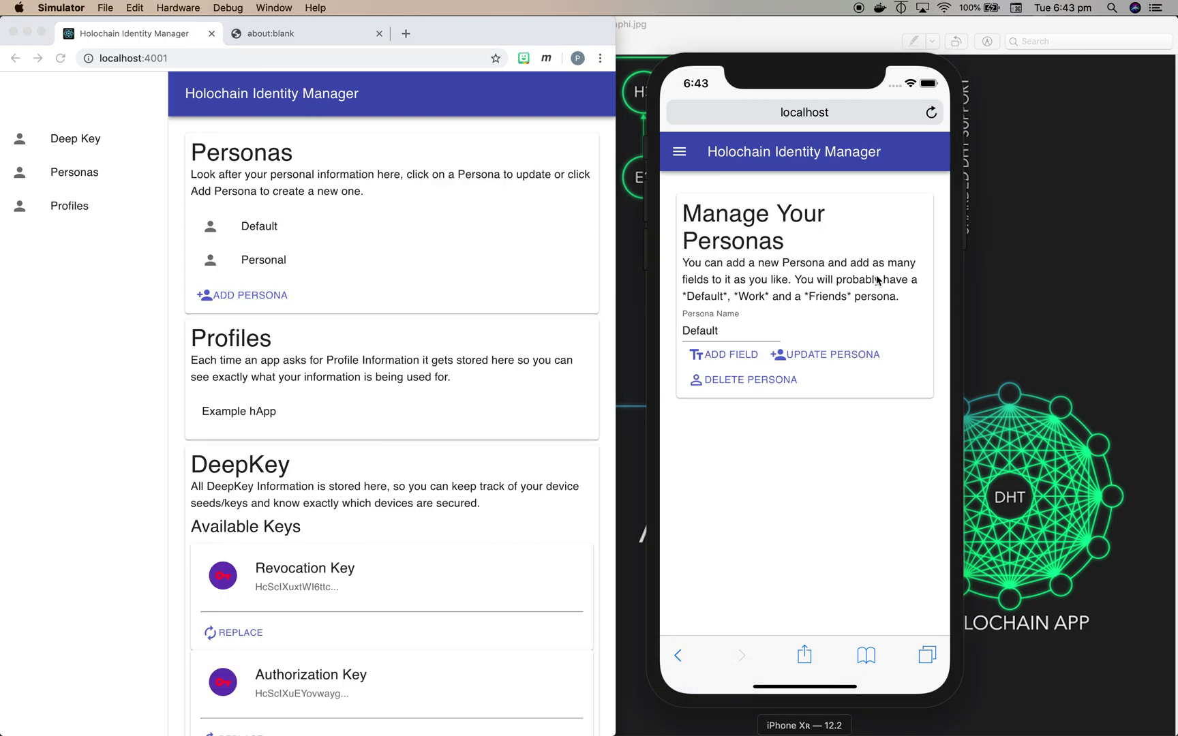
{"action": "left_click", "coordinate": [813, 166]}
{"action": "left_click", "coordinate": [750, 365]}
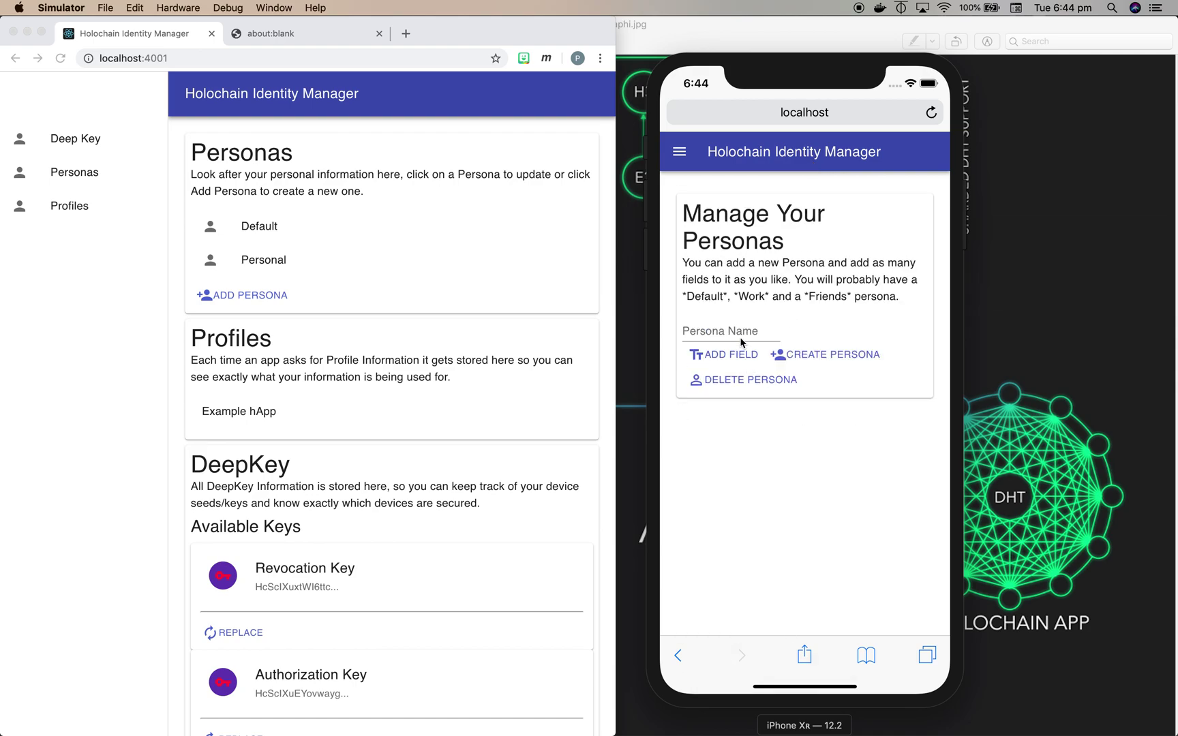
{"action": "left_click", "coordinate": [729, 330]}
{"action": "type", "text": "Wo"}
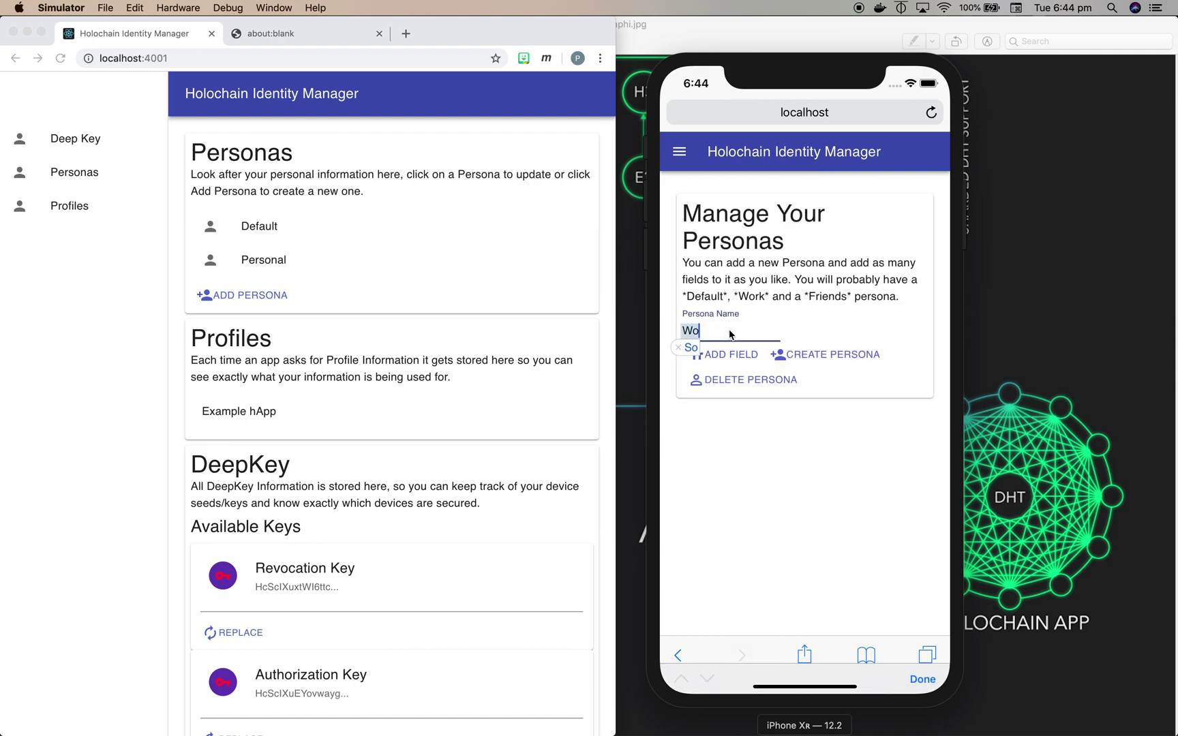
{"action": "type", "text": "rk"}
{"action": "left_click", "coordinate": [730, 355]}
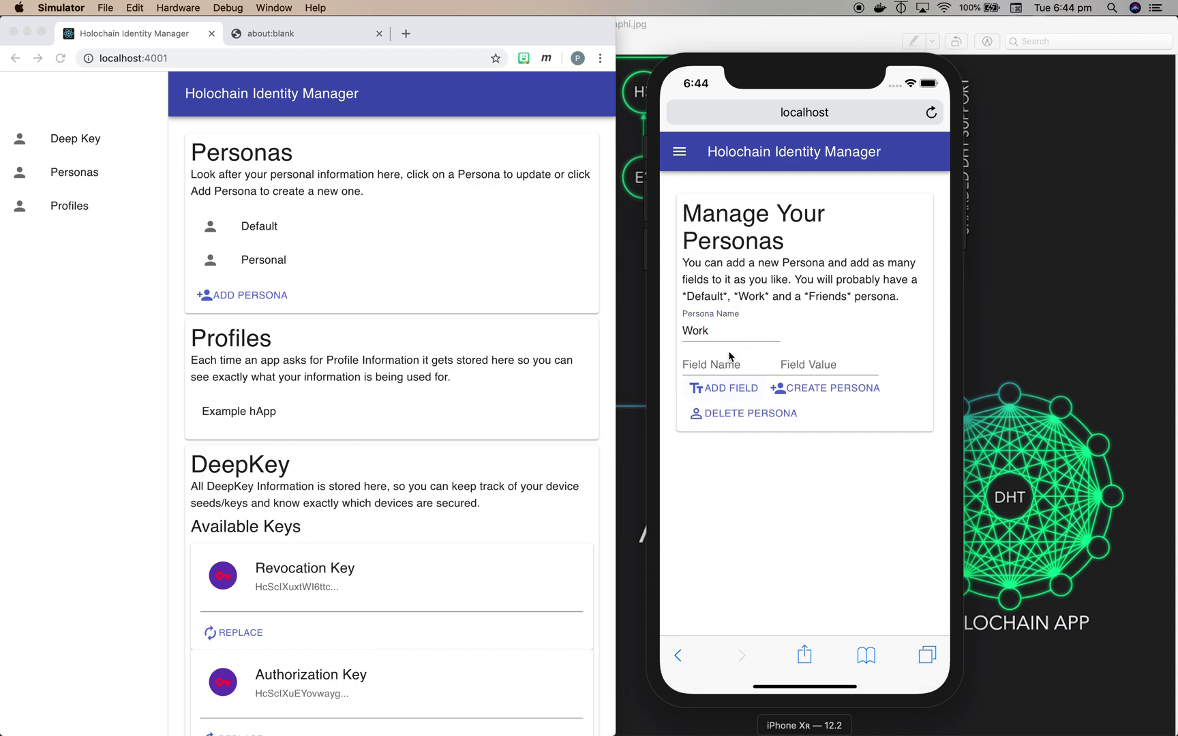
{"action": "left_click", "coordinate": [720, 369]}
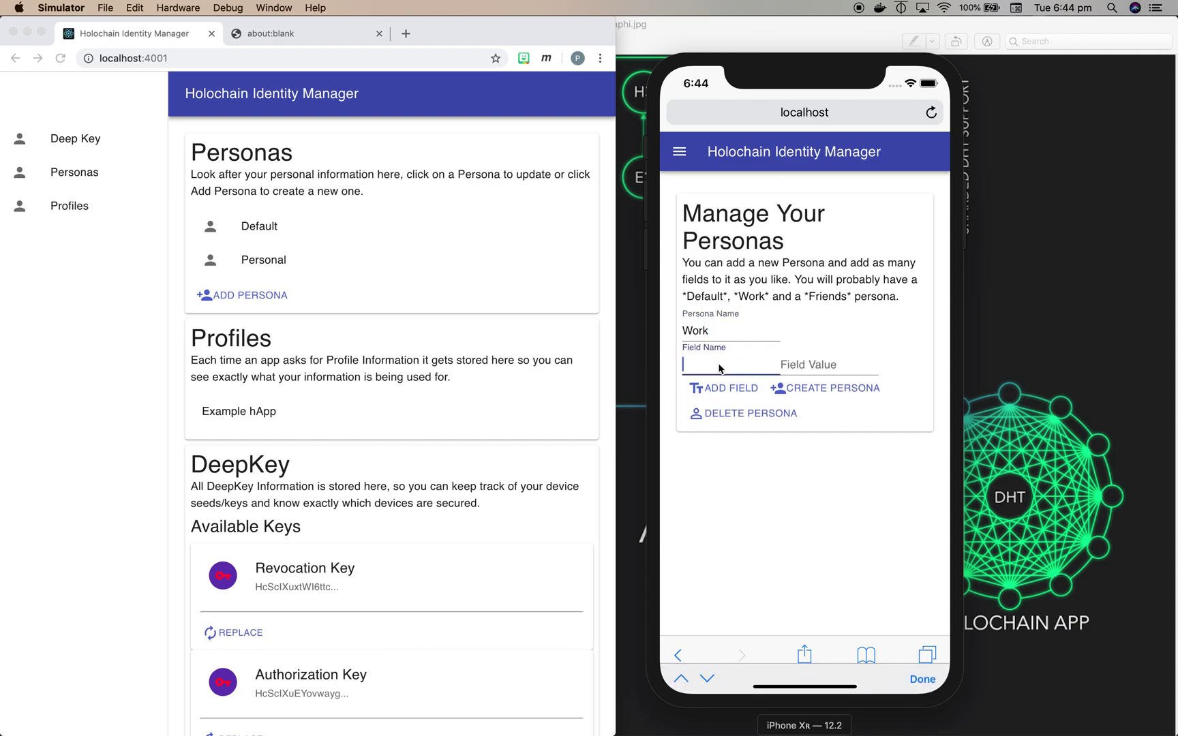
{"action": "type", "text": "handle"}
{"action": "left_click", "coordinate": [797, 369]}
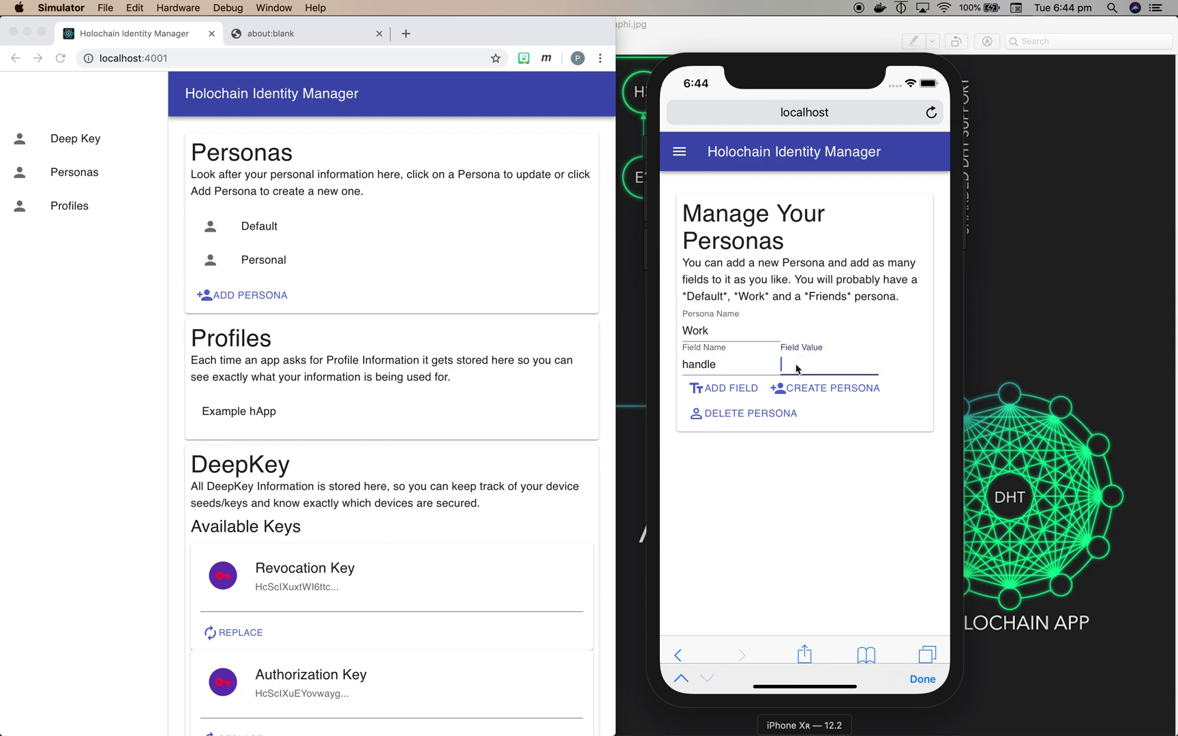
- Add a full_name field with the person's full name and create the Work persona
{"action": "left_click", "coordinate": [739, 393]}
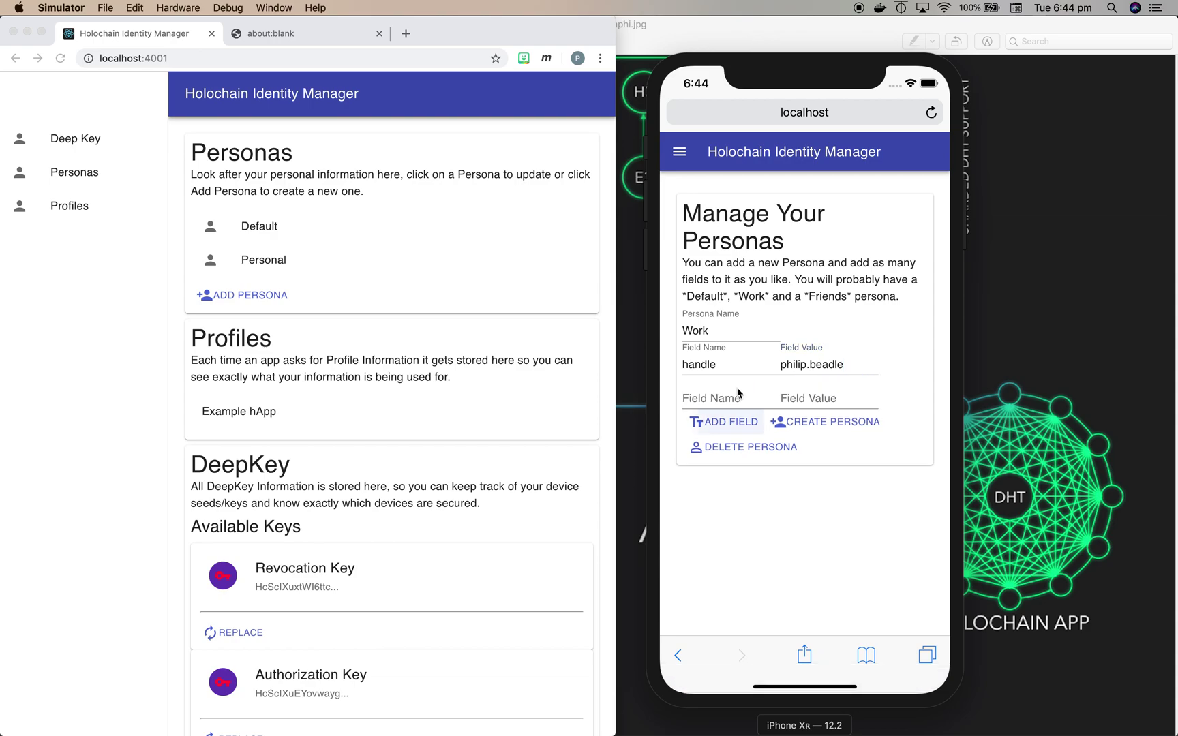
{"action": "left_click", "coordinate": [712, 401]}
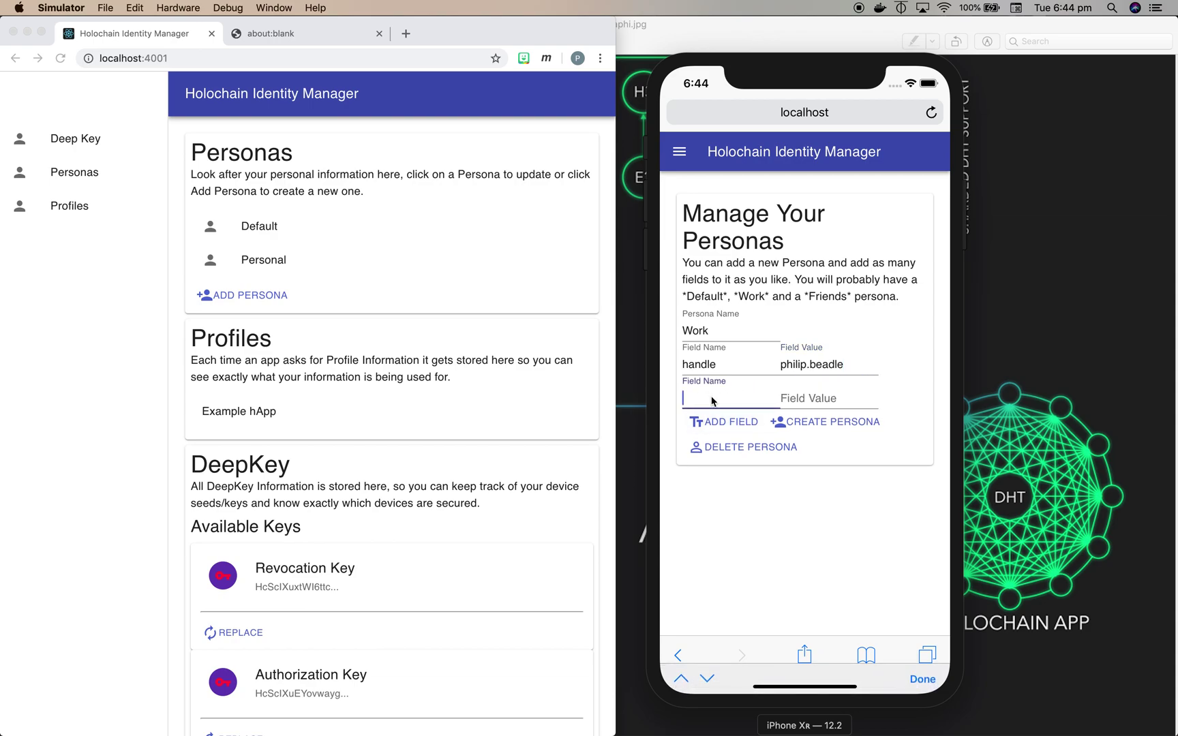
{"action": "type", "text": "full_name"}
{"action": "left_click", "coordinate": [784, 398]}
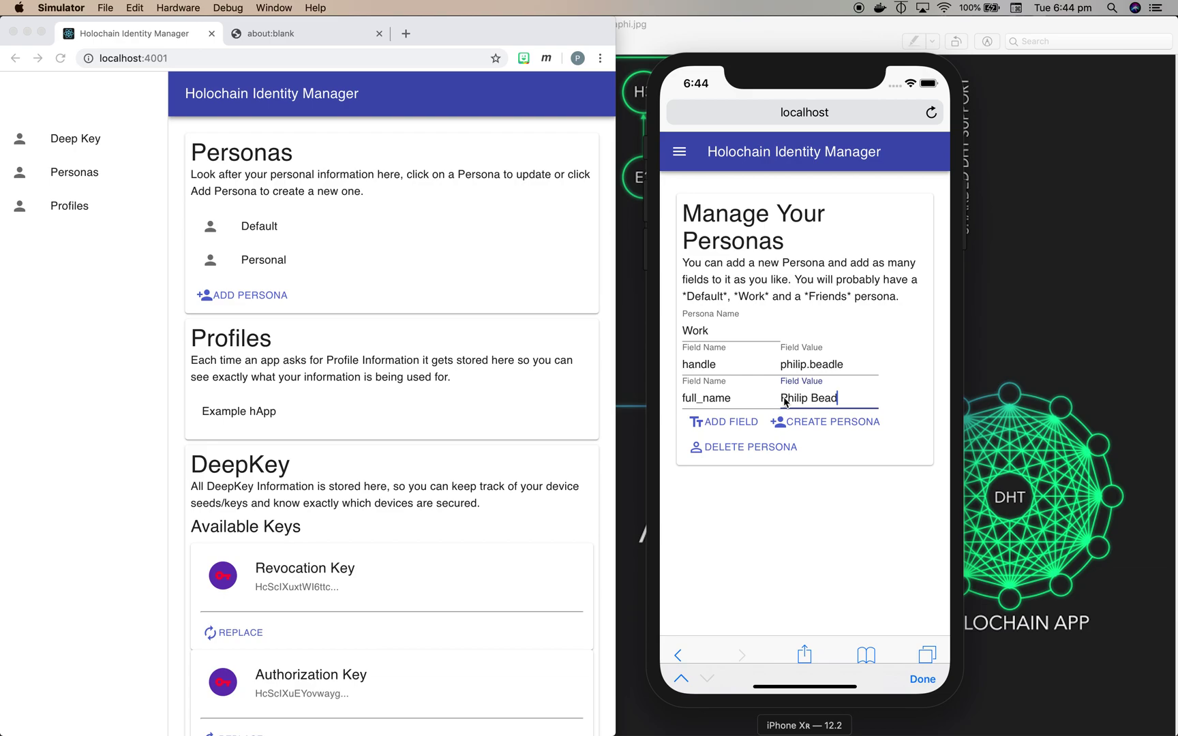
{"action": "left_click", "coordinate": [837, 422]}
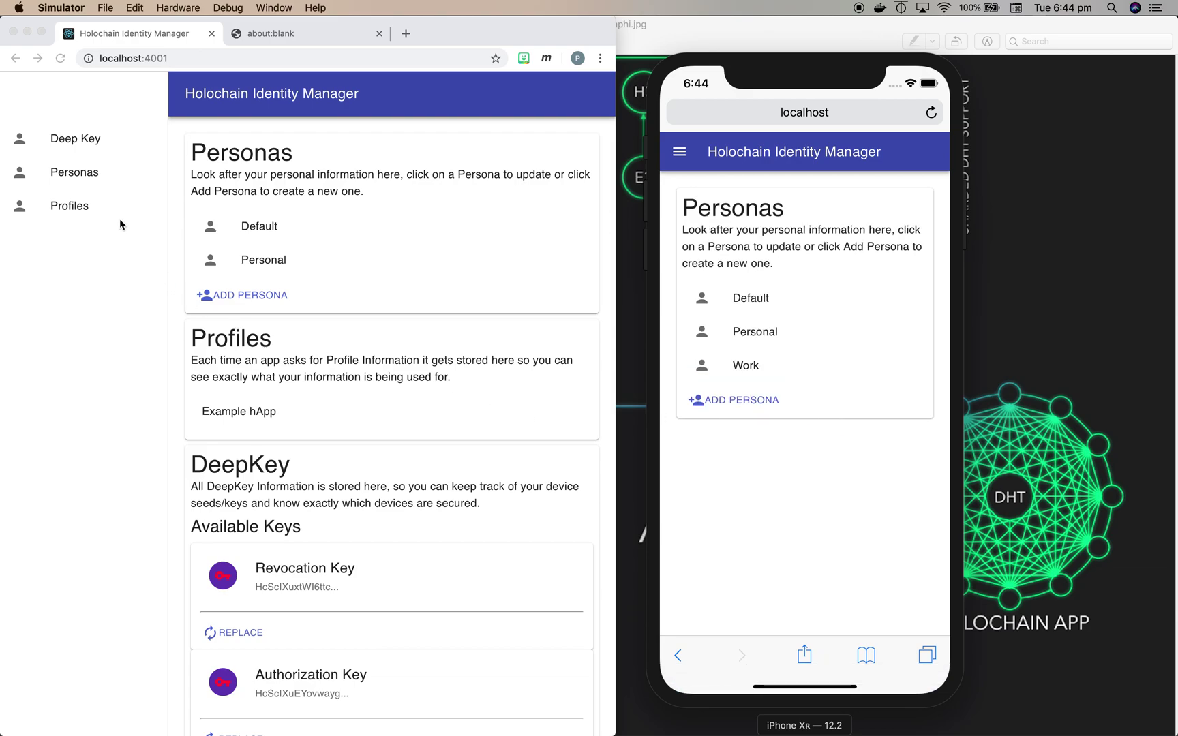
- On the laptop, open the Example hApp profile from the Profiles list
{"action": "left_click", "coordinate": [80, 174]}
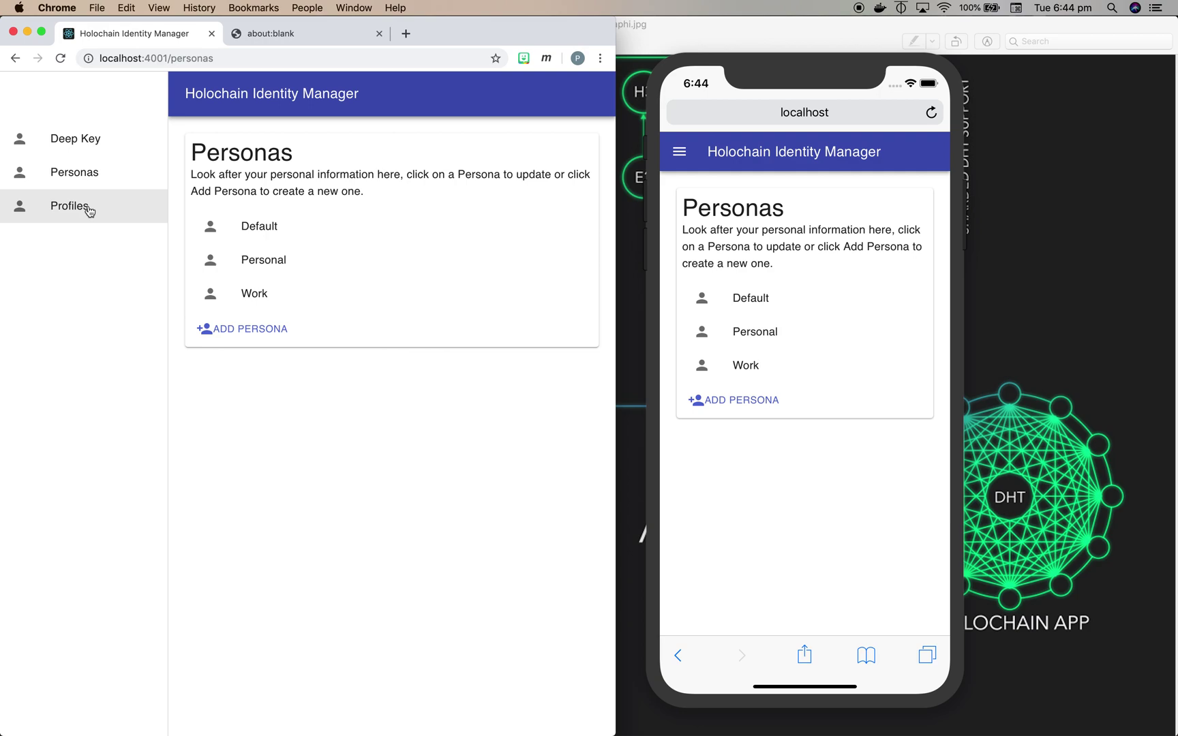
{"action": "left_click", "coordinate": [89, 212]}
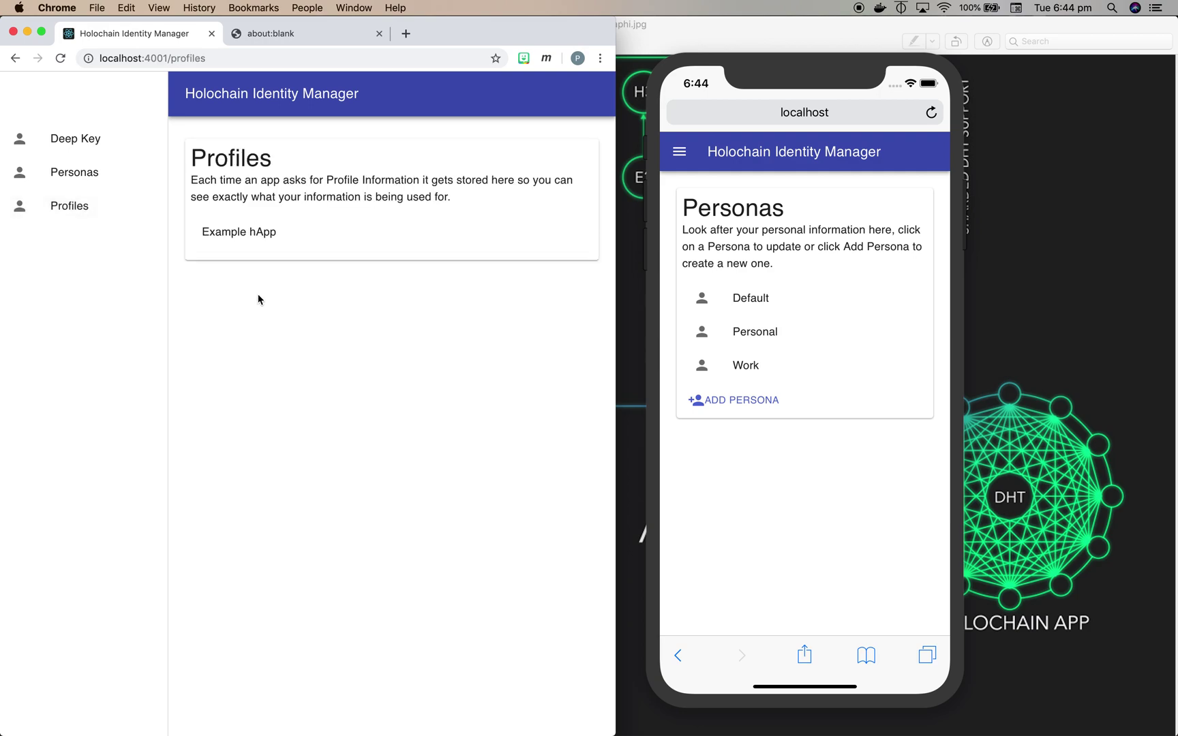
{"action": "left_click", "coordinate": [242, 236]}
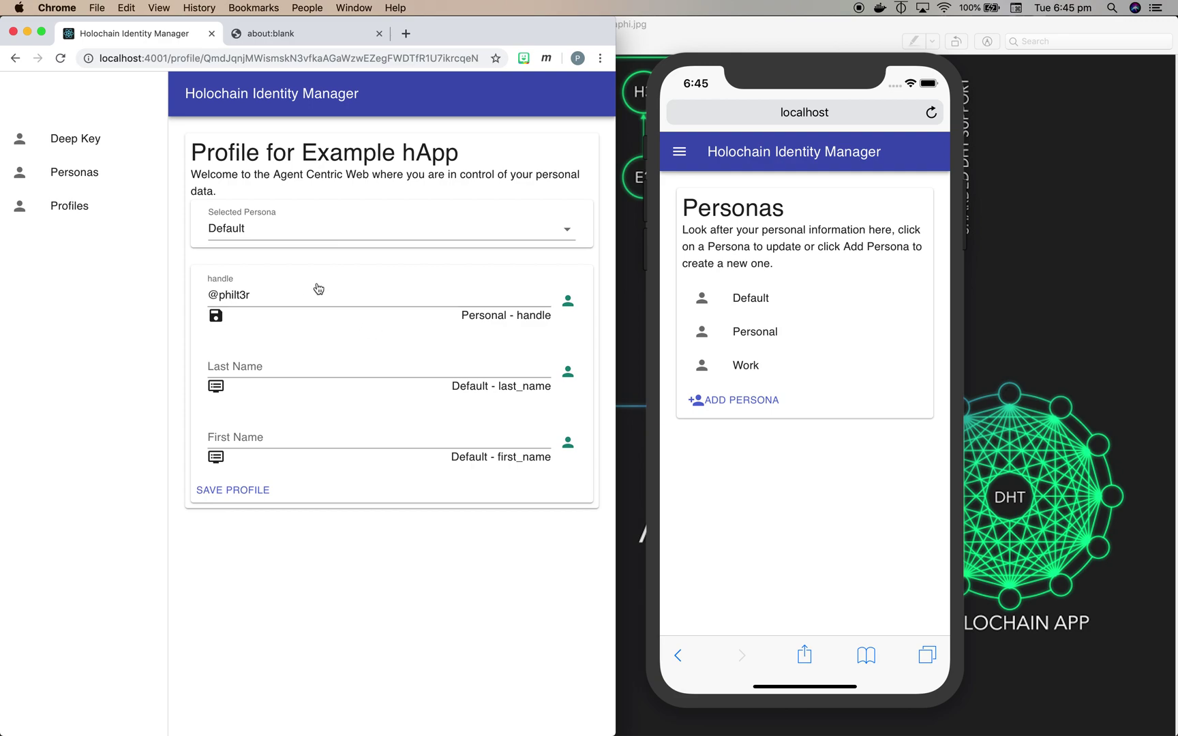
- Switch the profile's Selected Persona to Work, then to Default
{"action": "left_click", "coordinate": [404, 240]}
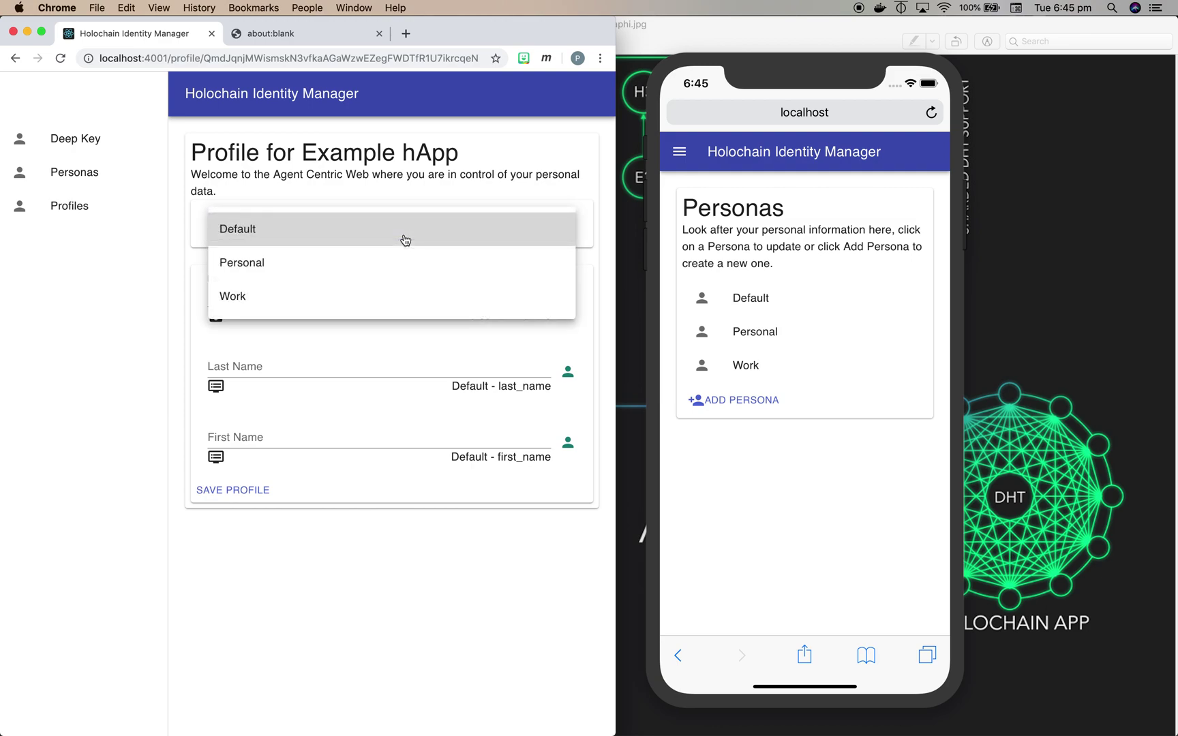
{"action": "left_click", "coordinate": [382, 291]}
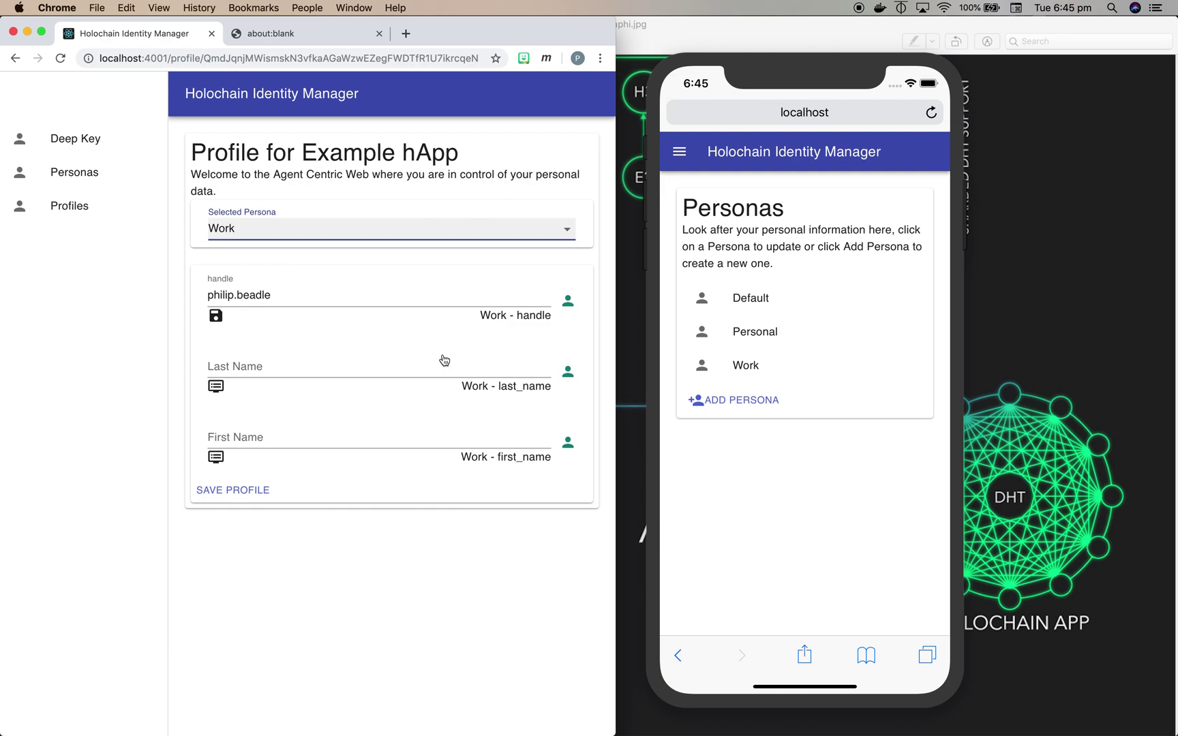
{"action": "left_click", "coordinate": [409, 233]}
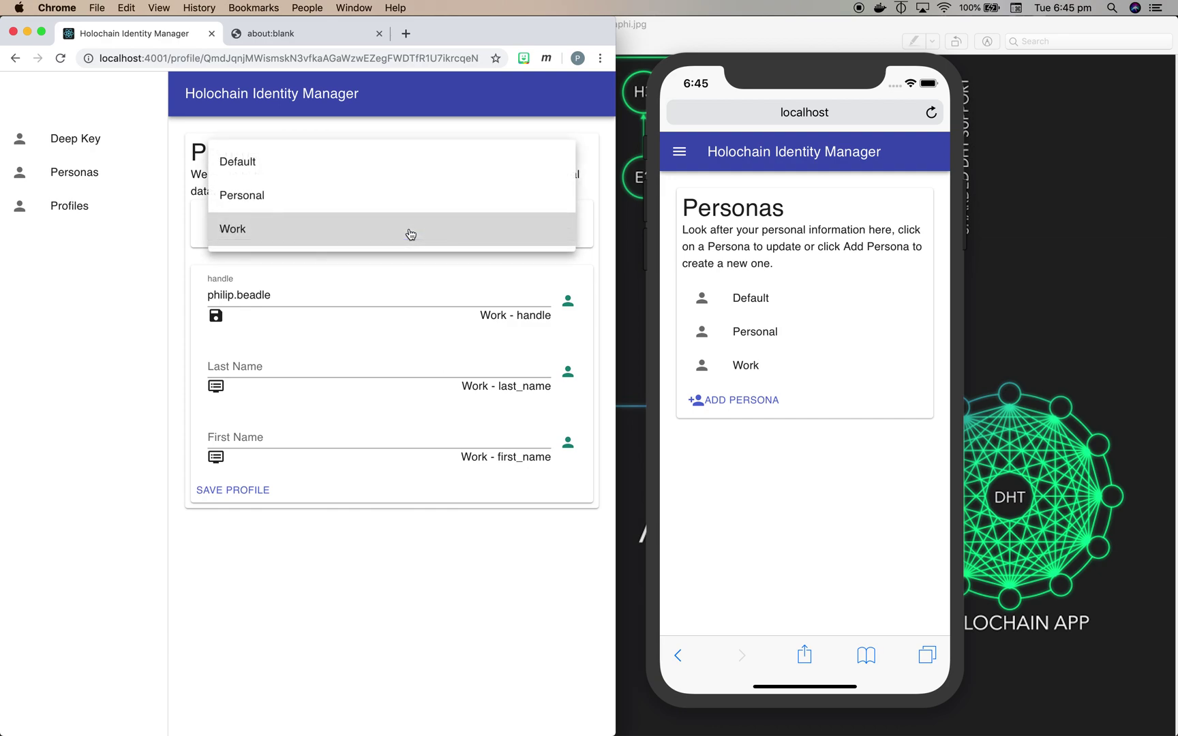
{"action": "left_click", "coordinate": [380, 173]}
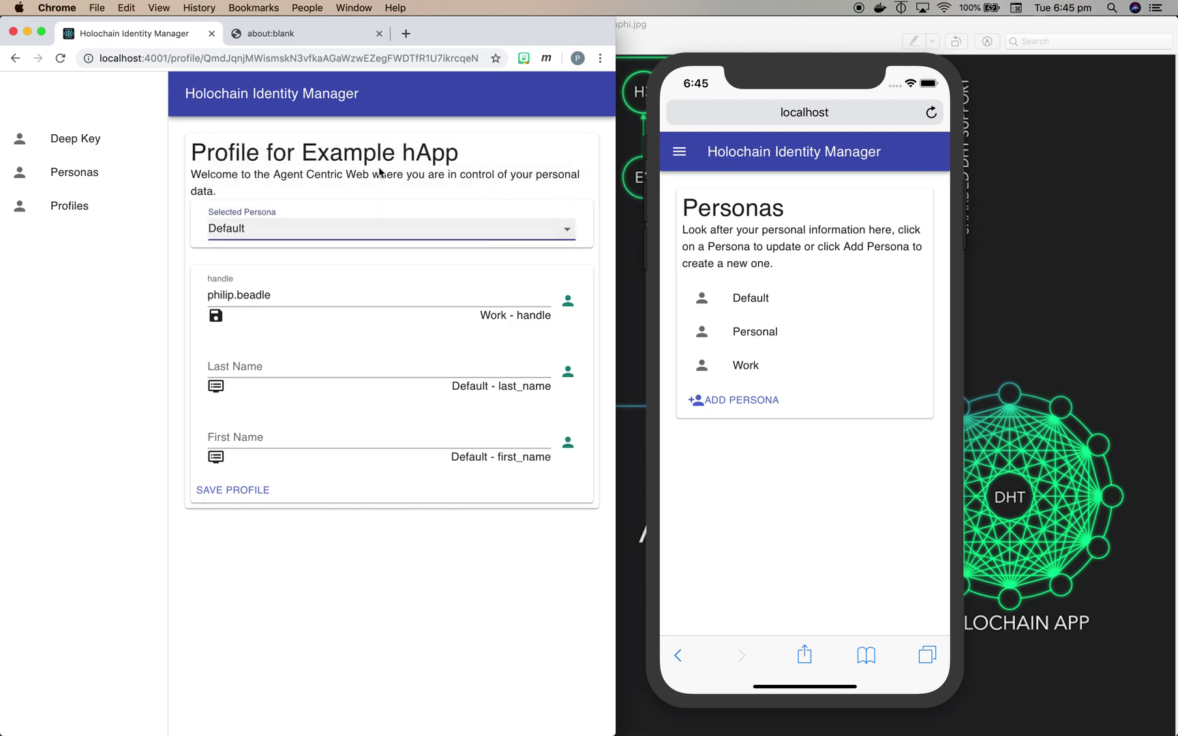
- Enter the person's last and first names and save the Example hApp profile
{"action": "left_click", "coordinate": [326, 362]}
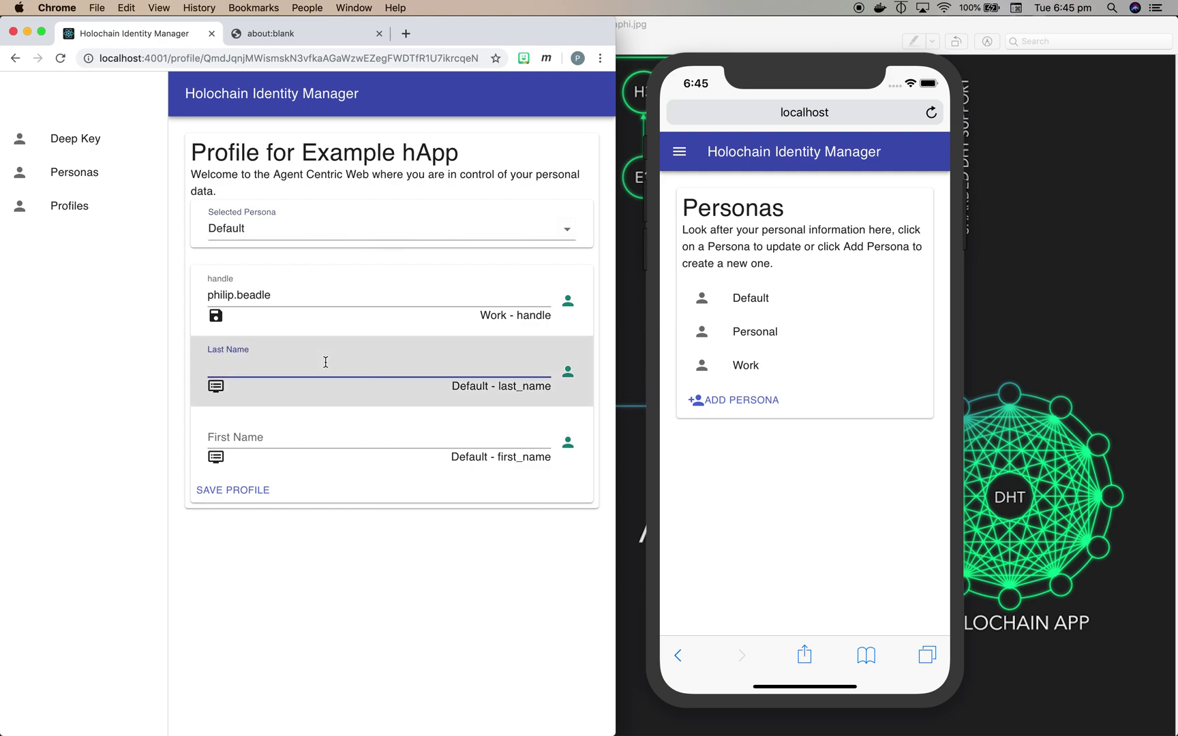
{"action": "left_click", "coordinate": [271, 432]}
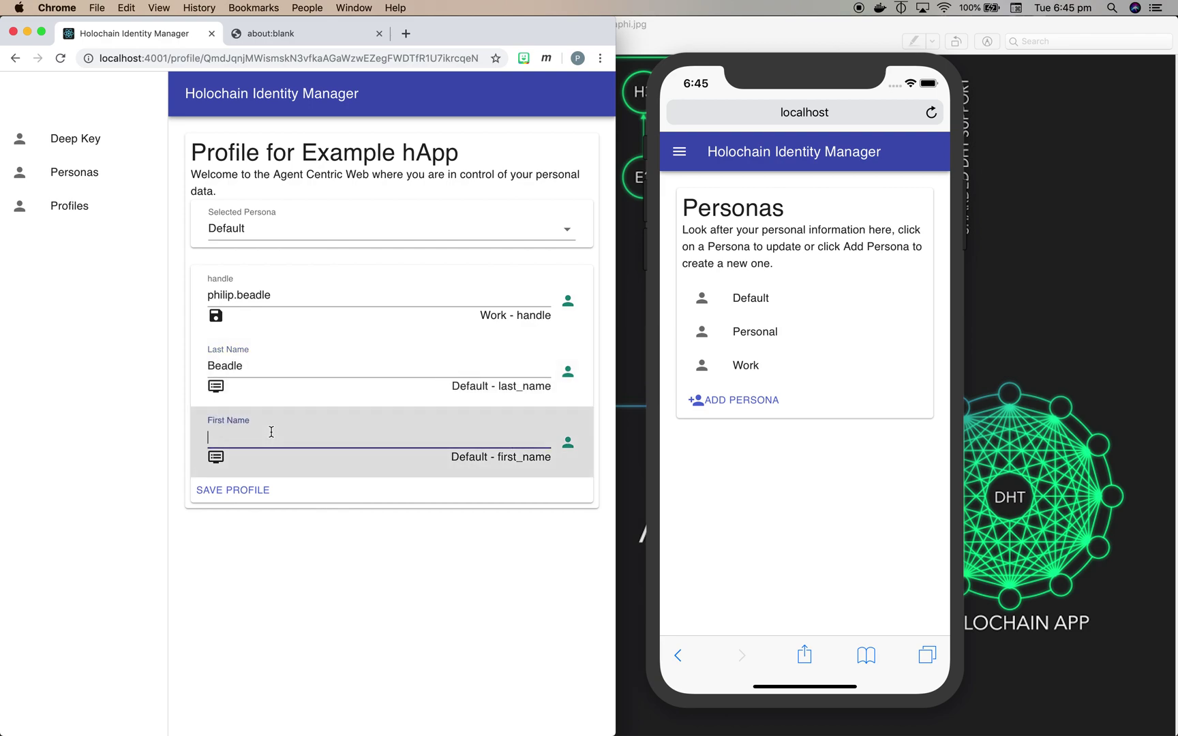
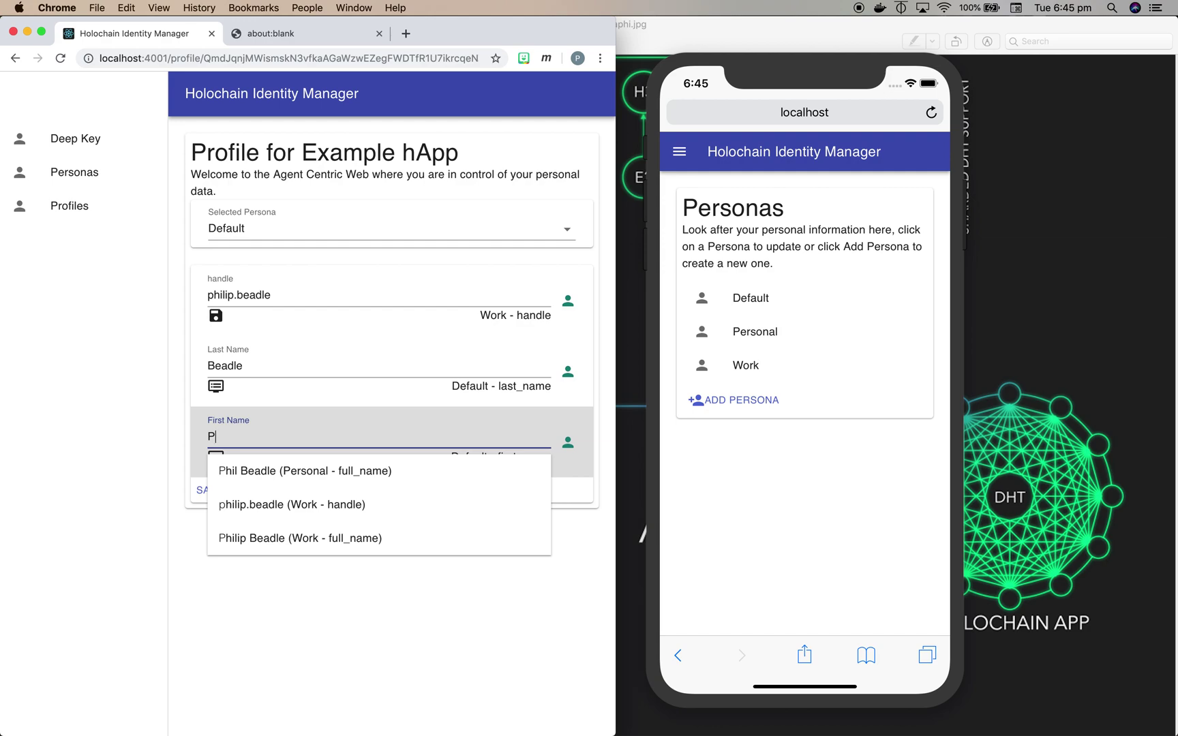
{"action": "key", "text": "Escape"}
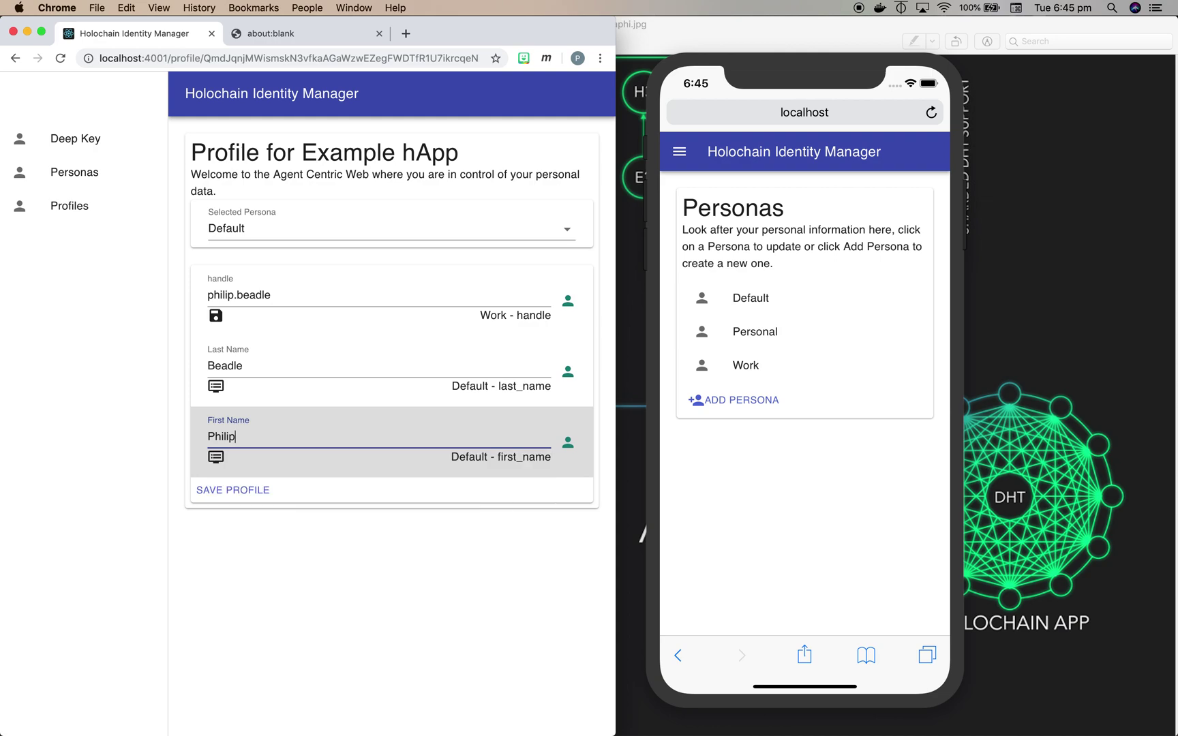
{"action": "left_click", "coordinate": [225, 496]}
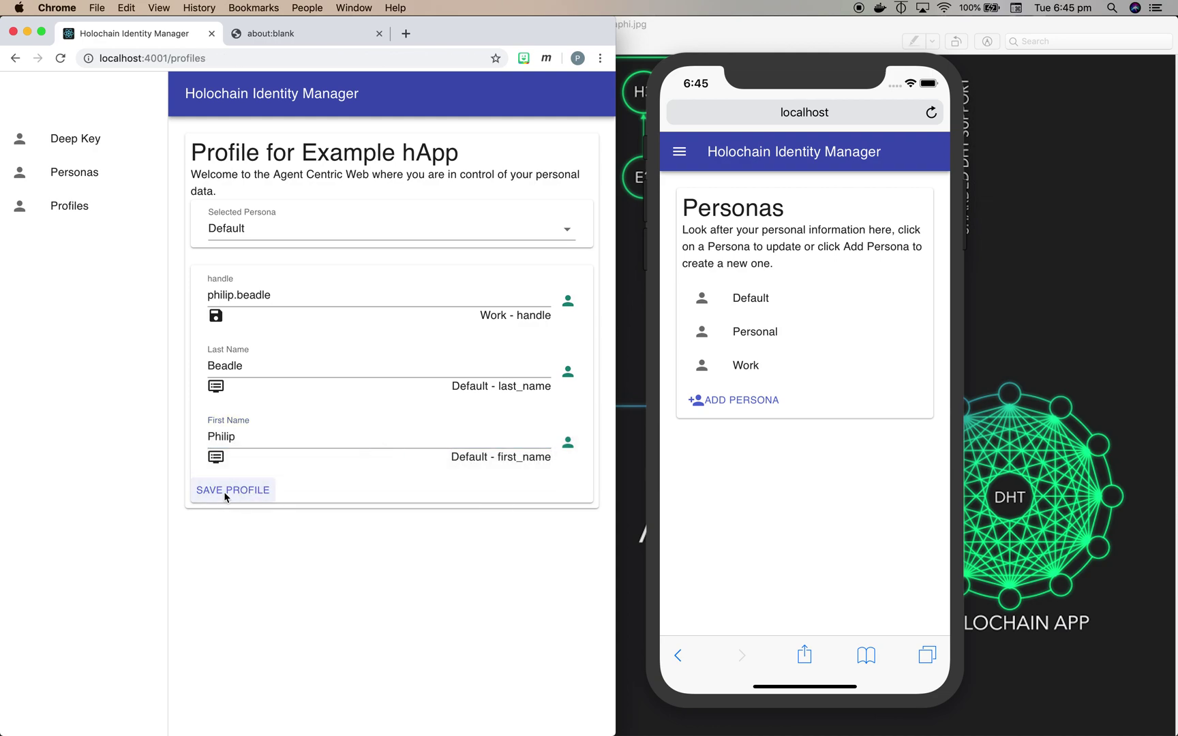
{"action": "left_click", "coordinate": [74, 175]}
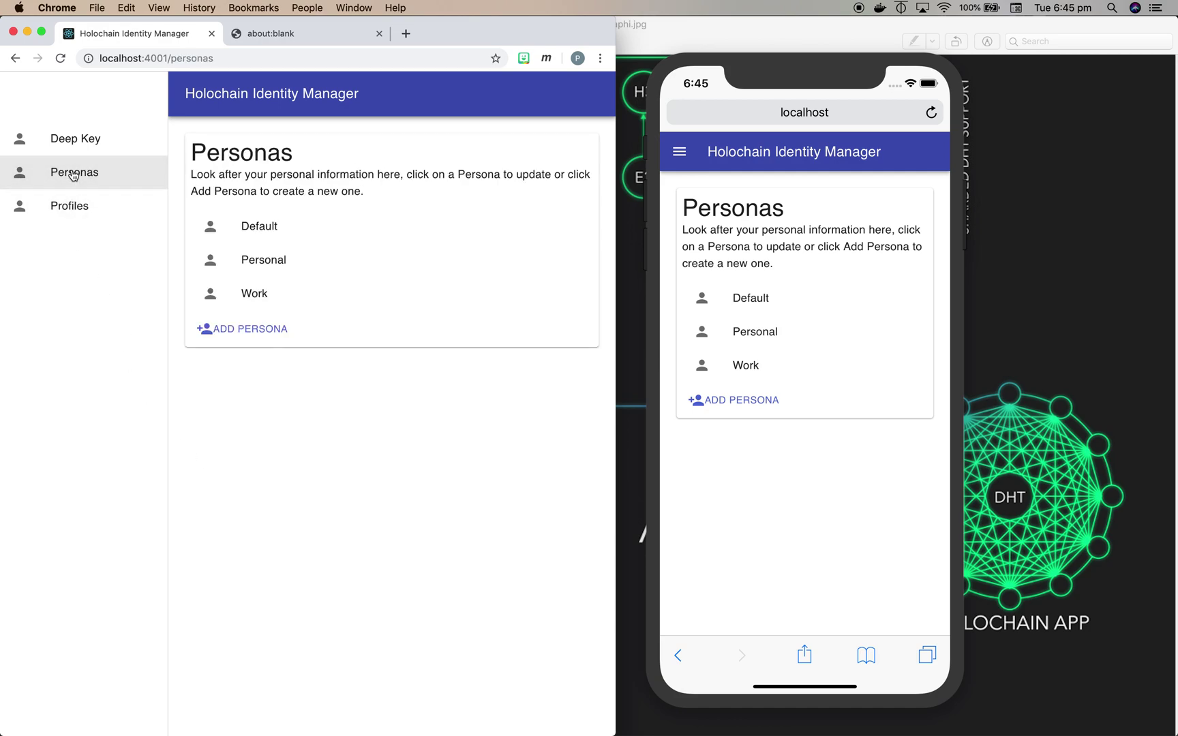
- Open the Default persona on the laptop and the Example hApp profile on the phone
{"action": "left_click", "coordinate": [266, 226]}
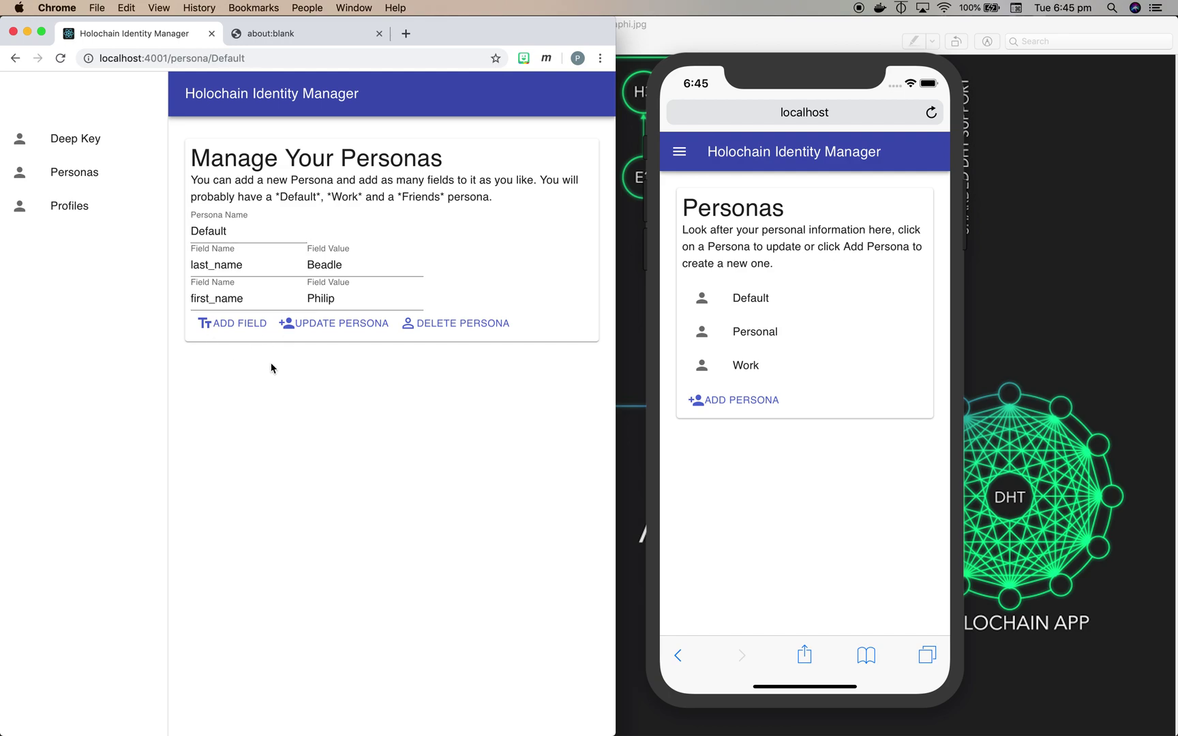
{"action": "left_click", "coordinate": [679, 152]}
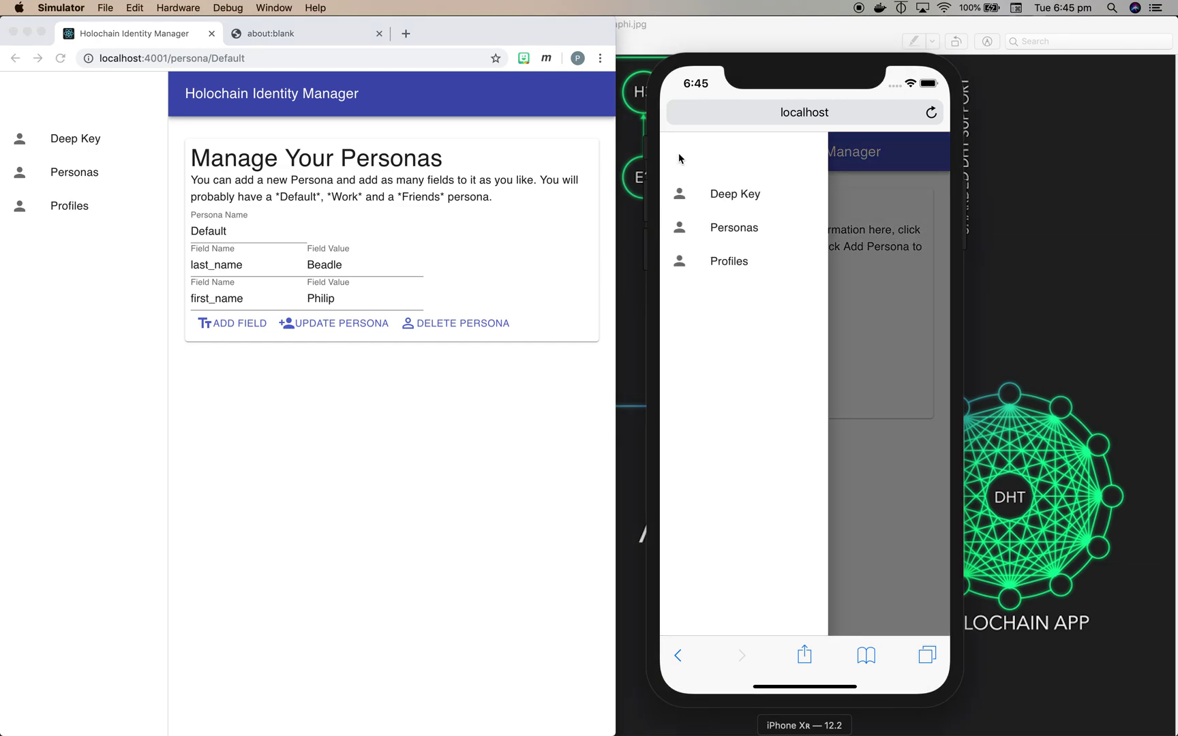
{"action": "left_click", "coordinate": [727, 263]}
{"action": "left_click", "coordinate": [727, 305]}
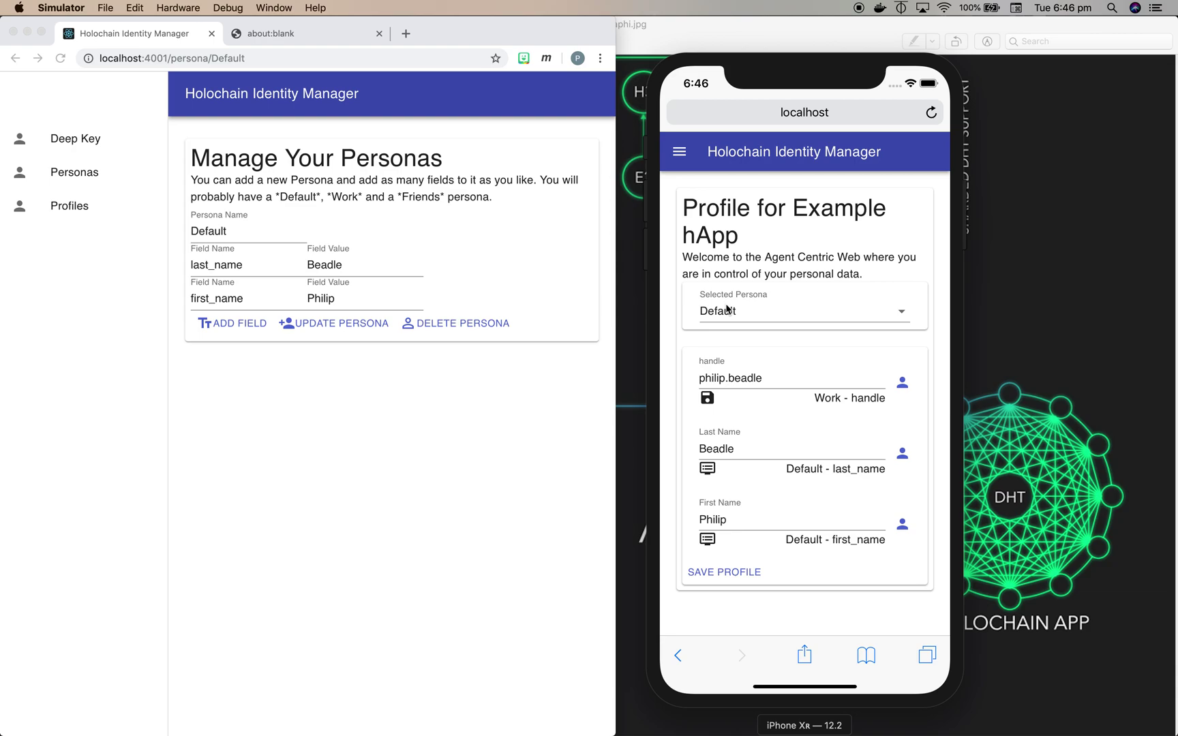
{"action": "left_click", "coordinate": [313, 34]}
- Load localhost:4001/profile, the Peer Chat profile page, in the laptop's second tab
{"action": "left_click", "coordinate": [306, 34]}
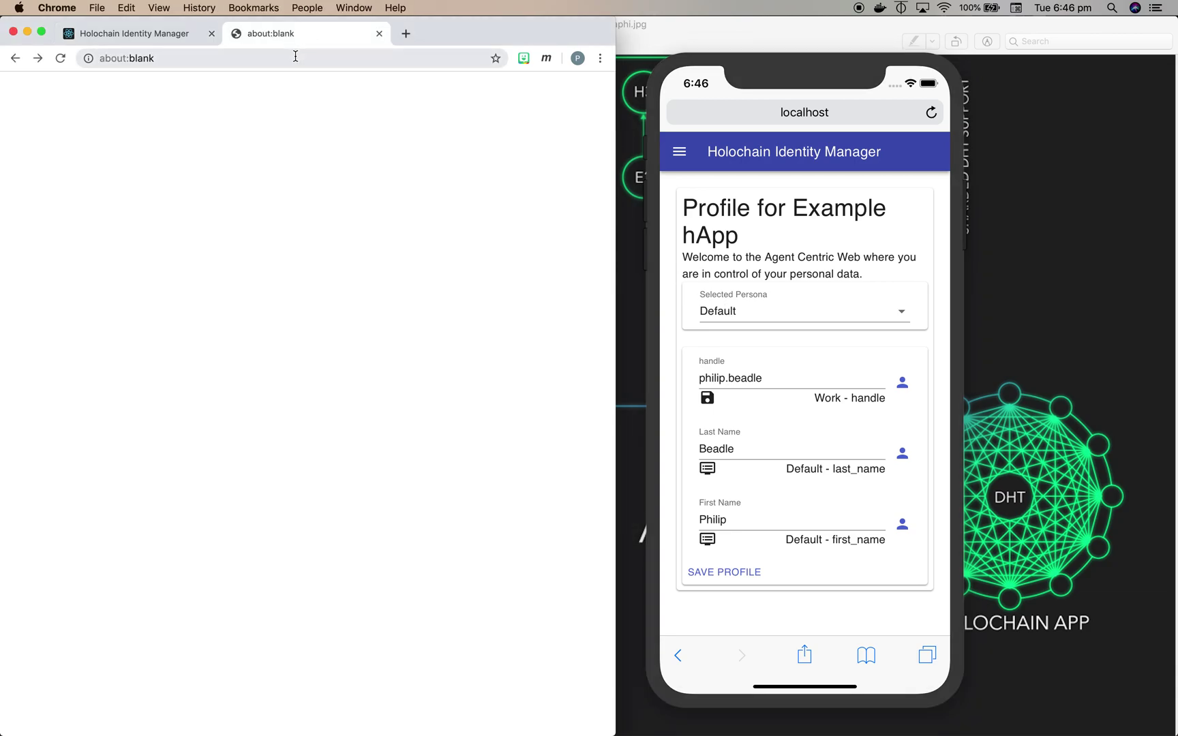
{"action": "left_click", "coordinate": [295, 57]}
{"action": "type", "text": "local"}
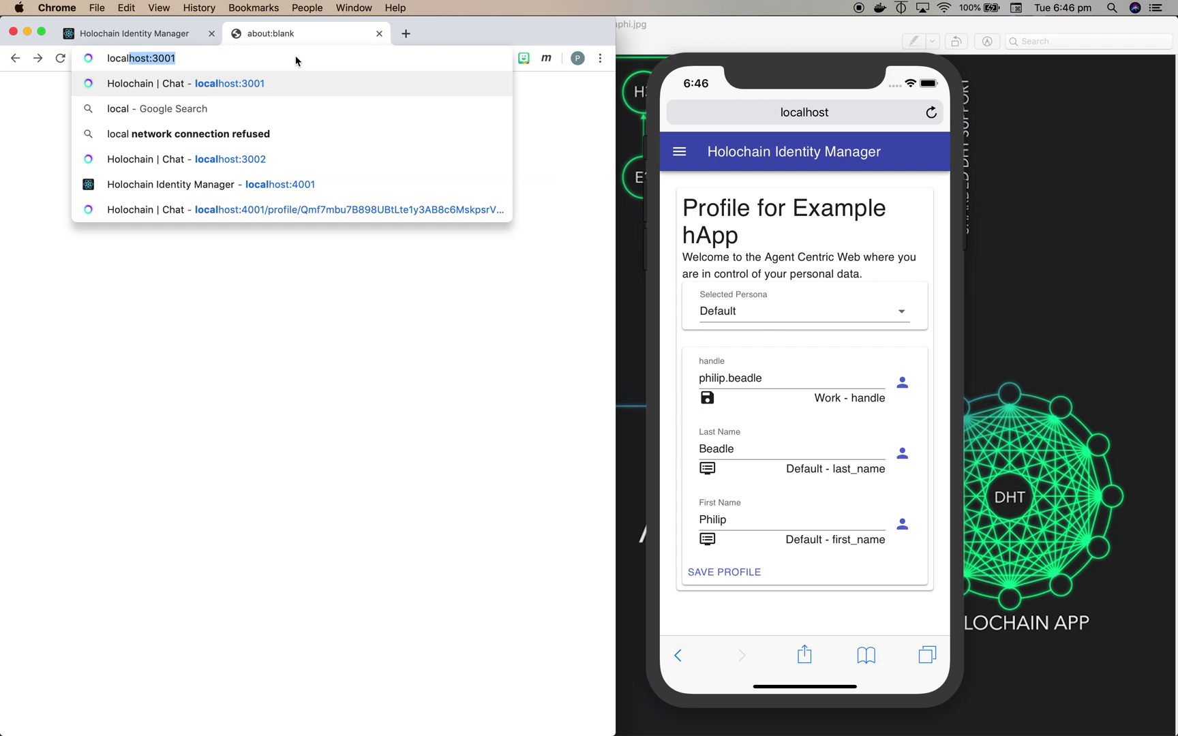
{"action": "key", "text": "Down"}
{"action": "key", "text": "Down"}
{"action": "key", "text": "Down"}
{"action": "key", "text": "Down"}
{"action": "key", "text": "Down"}
{"action": "key", "text": "Return"}
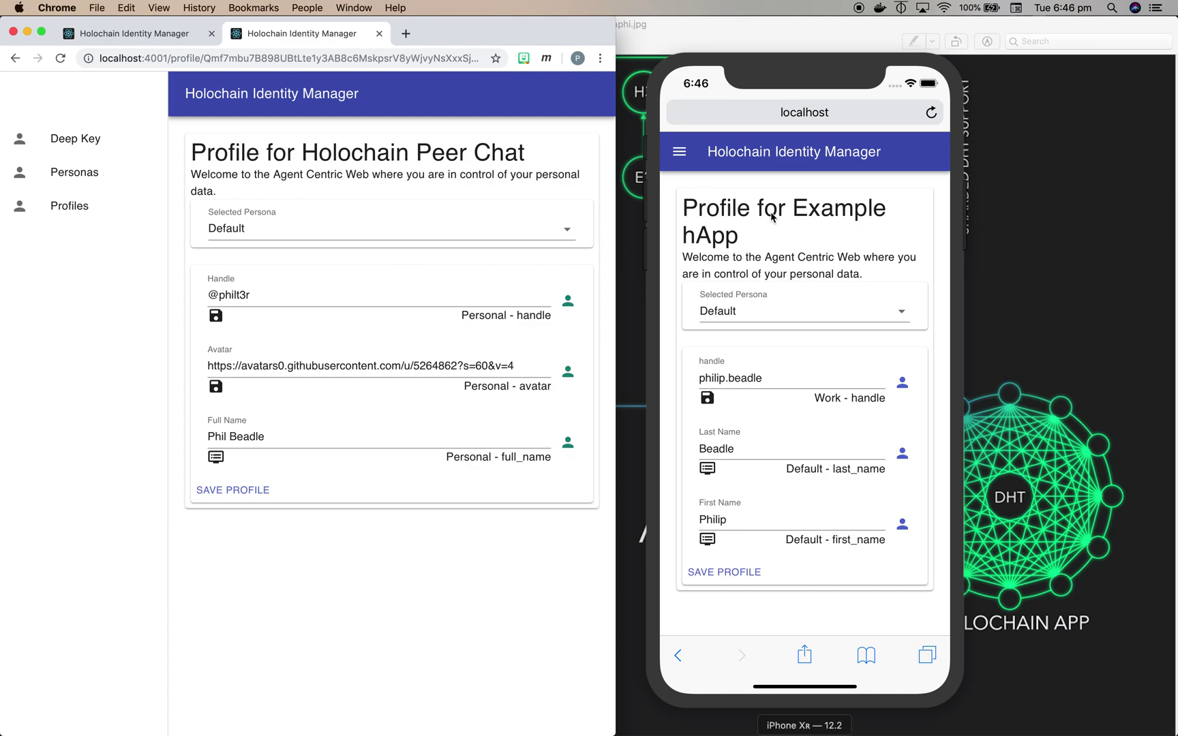
- Show the app profiles list on the phone and save the Peer Chat profile on the laptop
{"action": "left_click", "coordinate": [681, 160]}
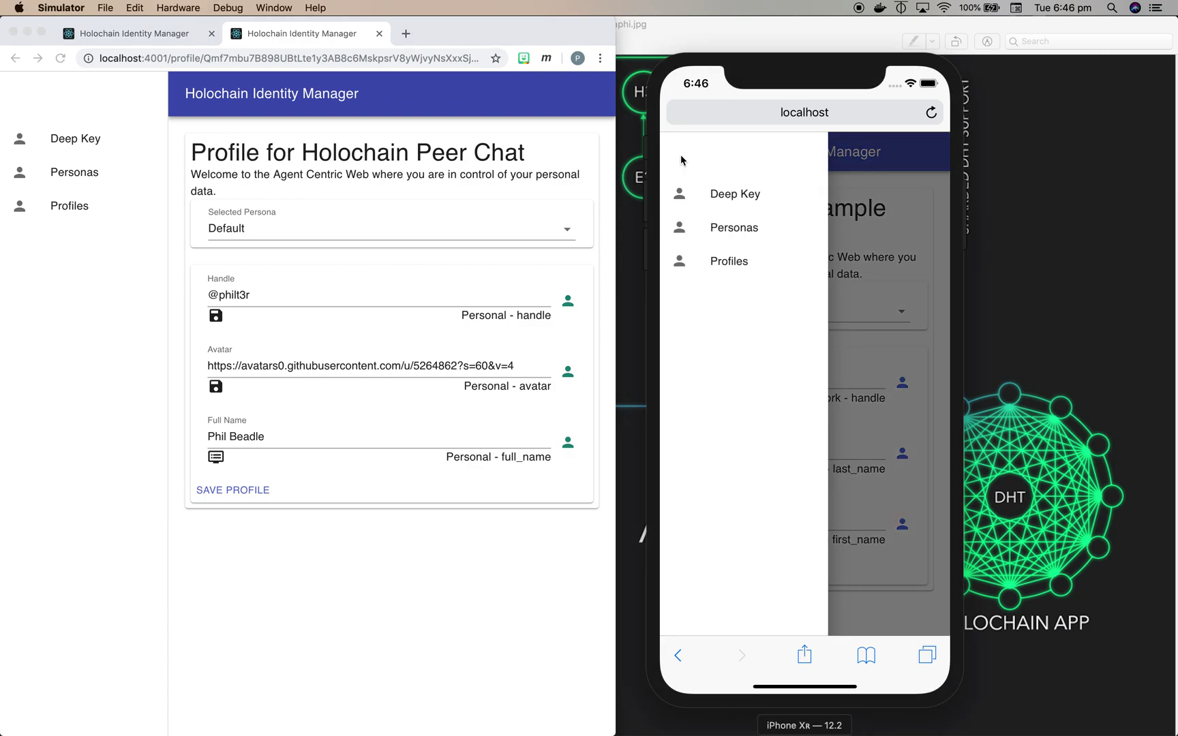
{"action": "left_click", "coordinate": [727, 265]}
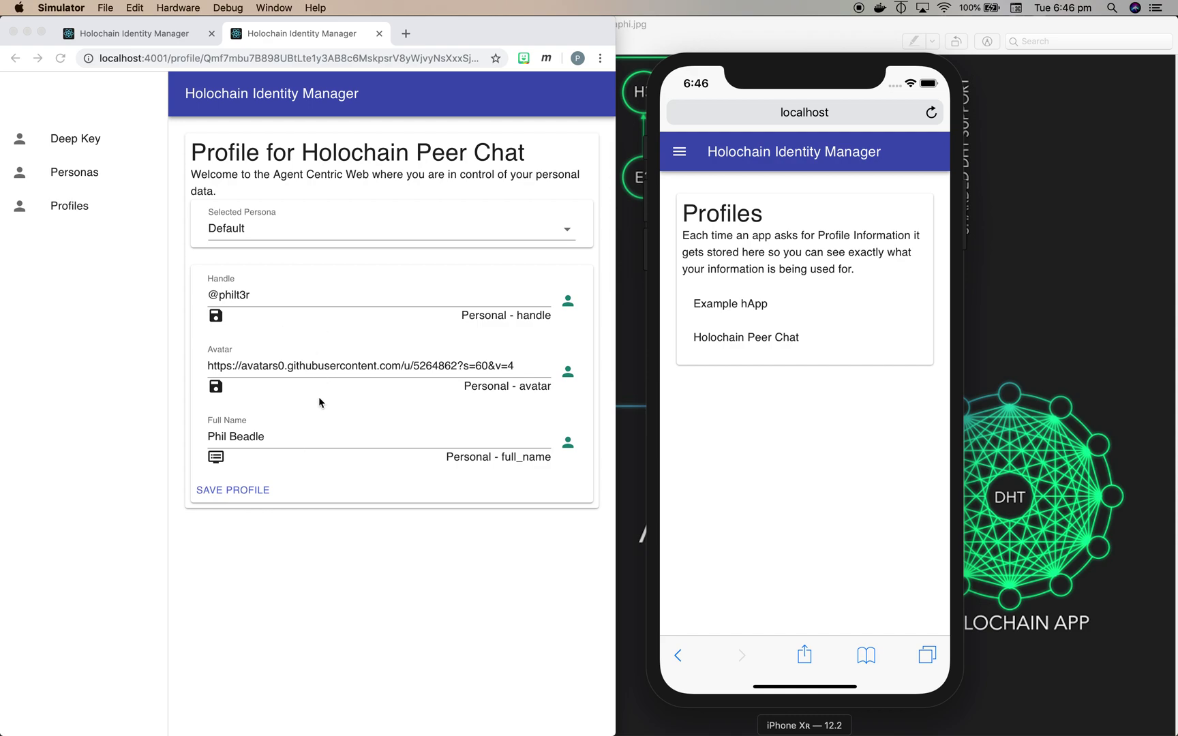
{"action": "left_click", "coordinate": [237, 488]}
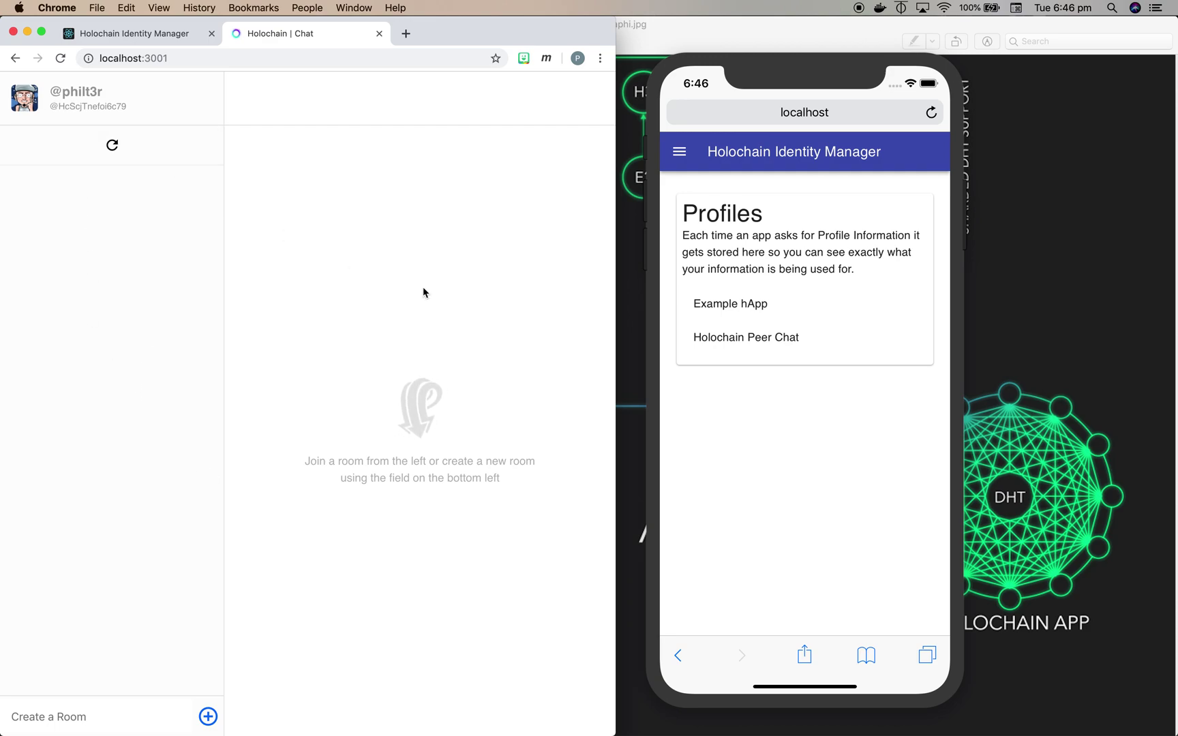
- Load localhost:3003 in a new Safari tab on the phone simulator
{"action": "left_click", "coordinate": [874, 552]}
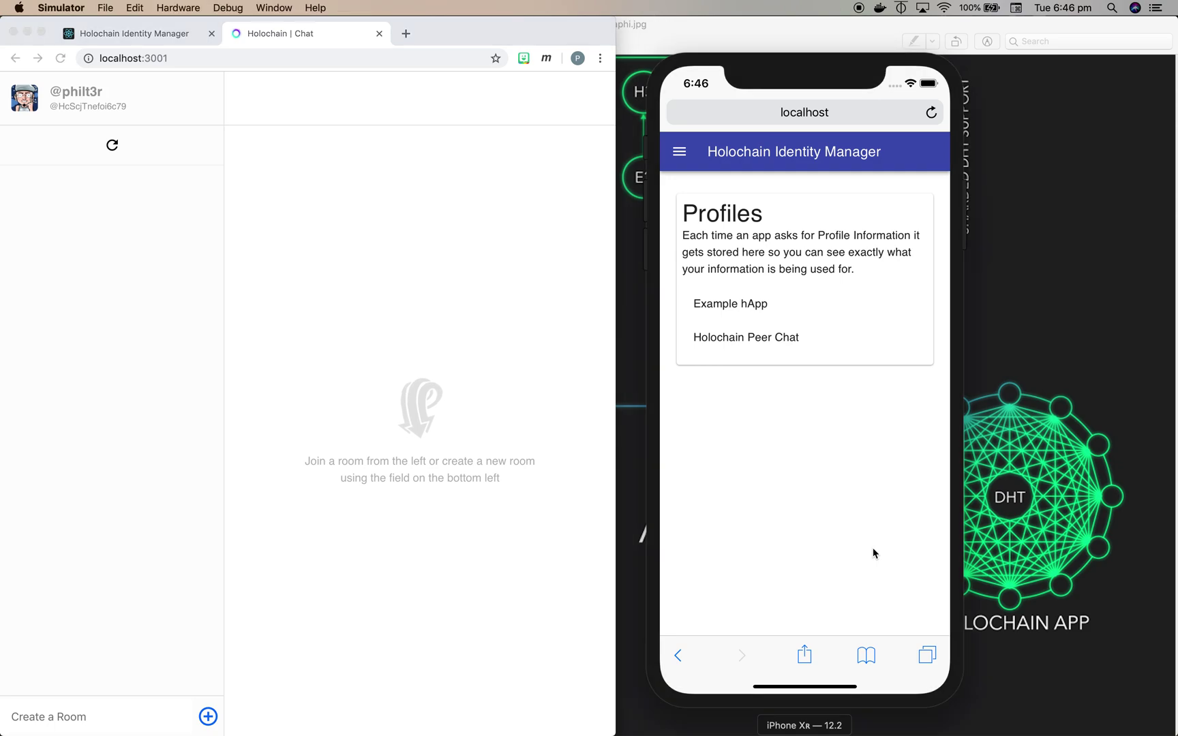
{"action": "left_click", "coordinate": [926, 657]}
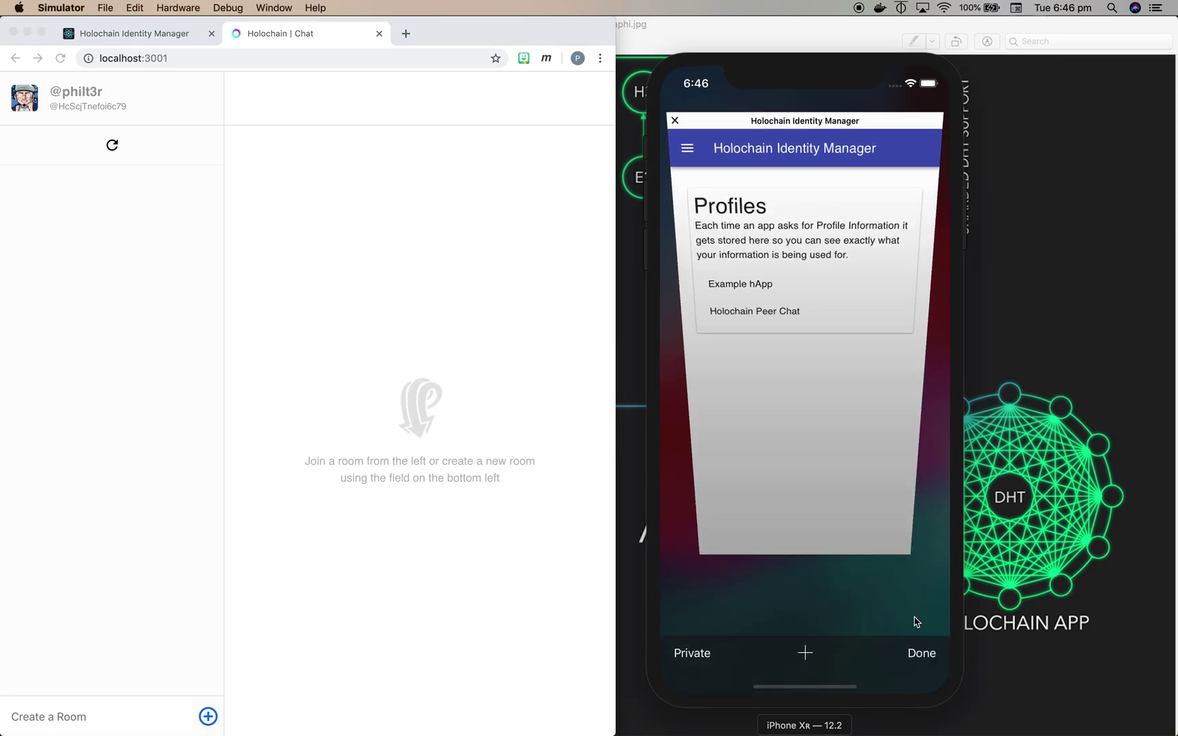
{"action": "left_click", "coordinate": [806, 653]}
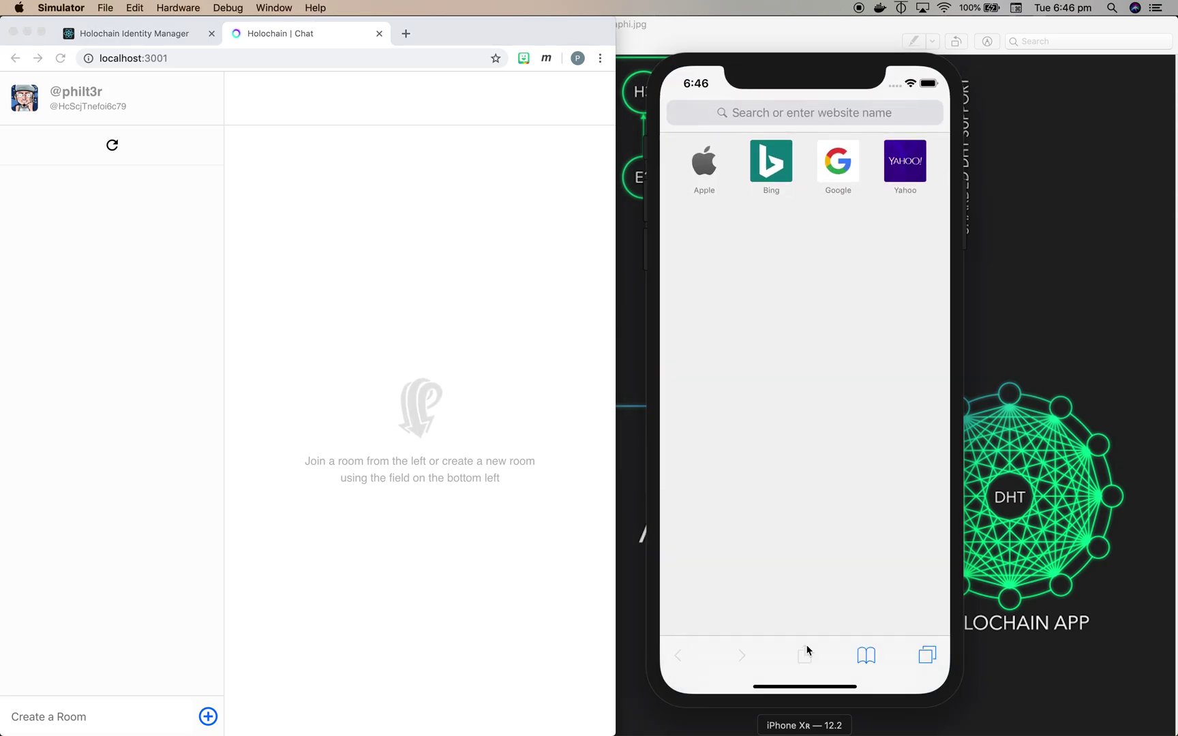
{"action": "left_click", "coordinate": [766, 111]}
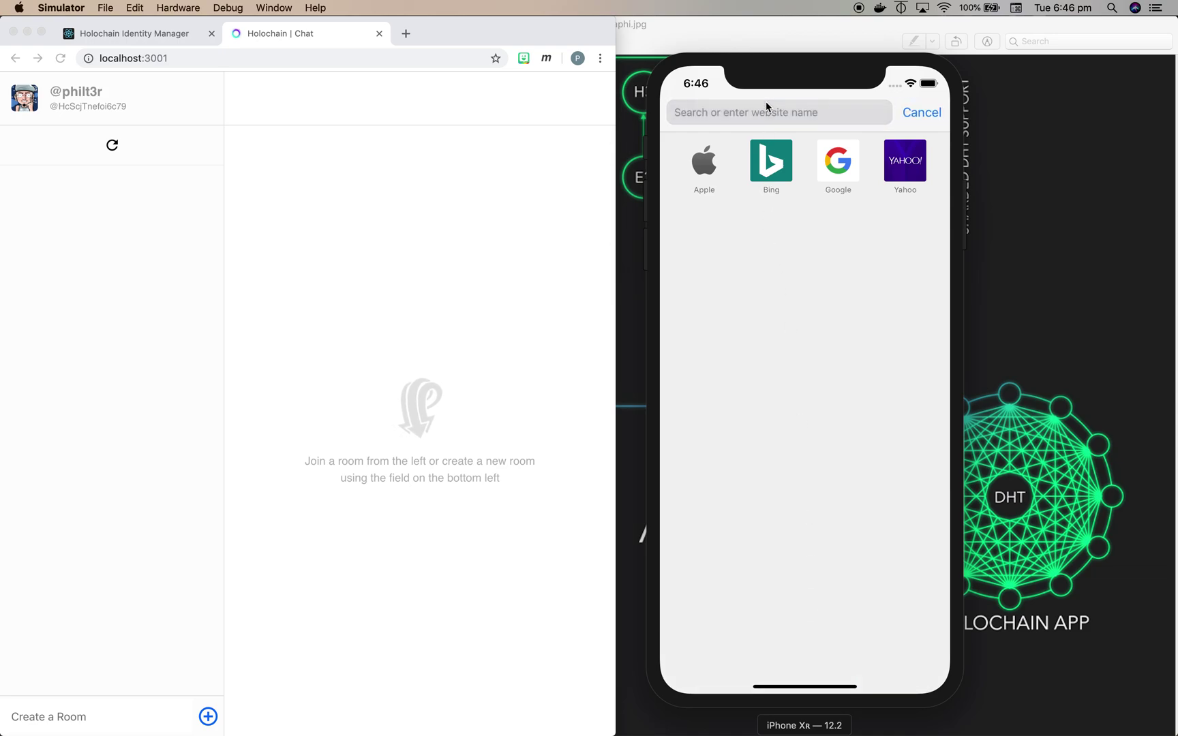
{"action": "type", "text": "localhost:3003"}
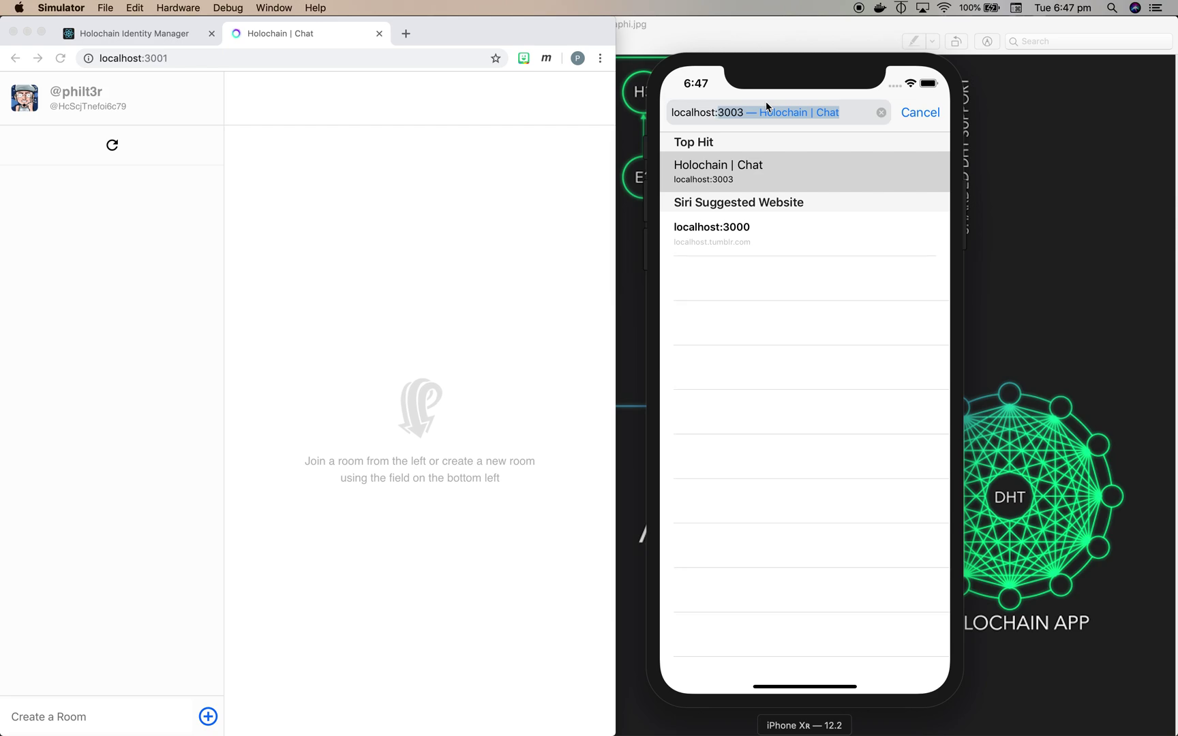
{"action": "key", "text": "BackSpace"}
{"action": "key", "text": "BackSpace"}
{"action": "key", "text": "BackSpace"}
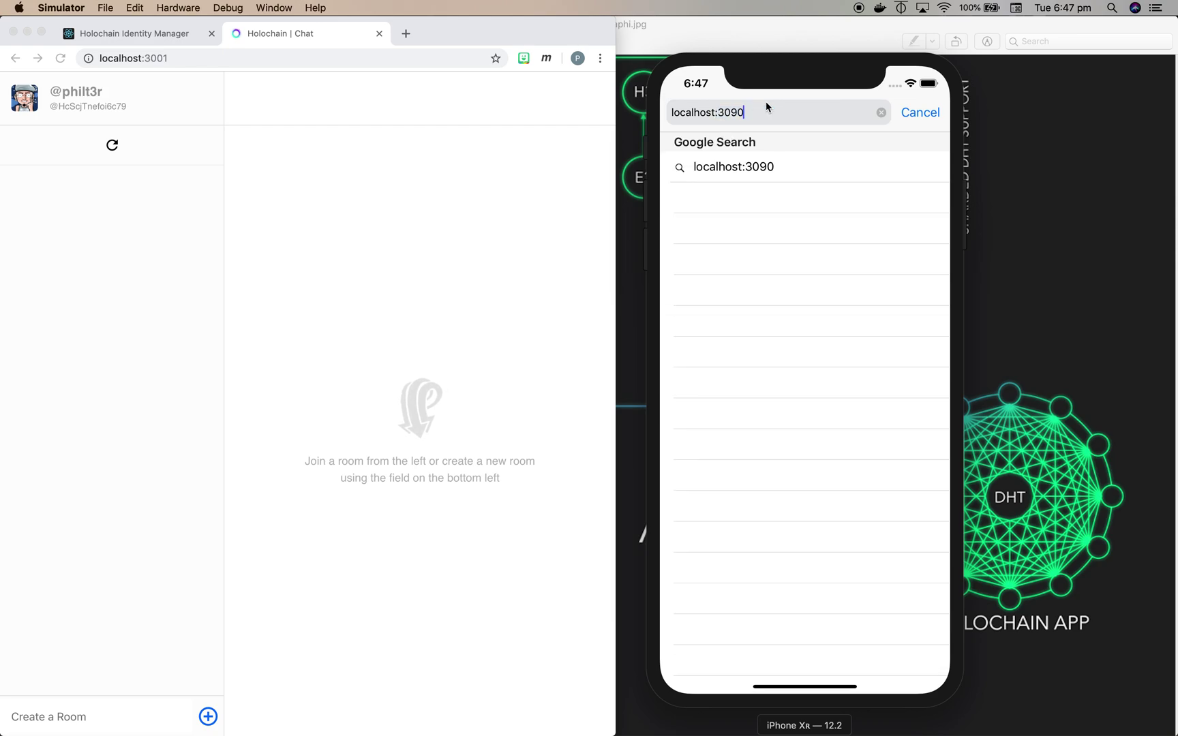
{"action": "type", "text": "03"}
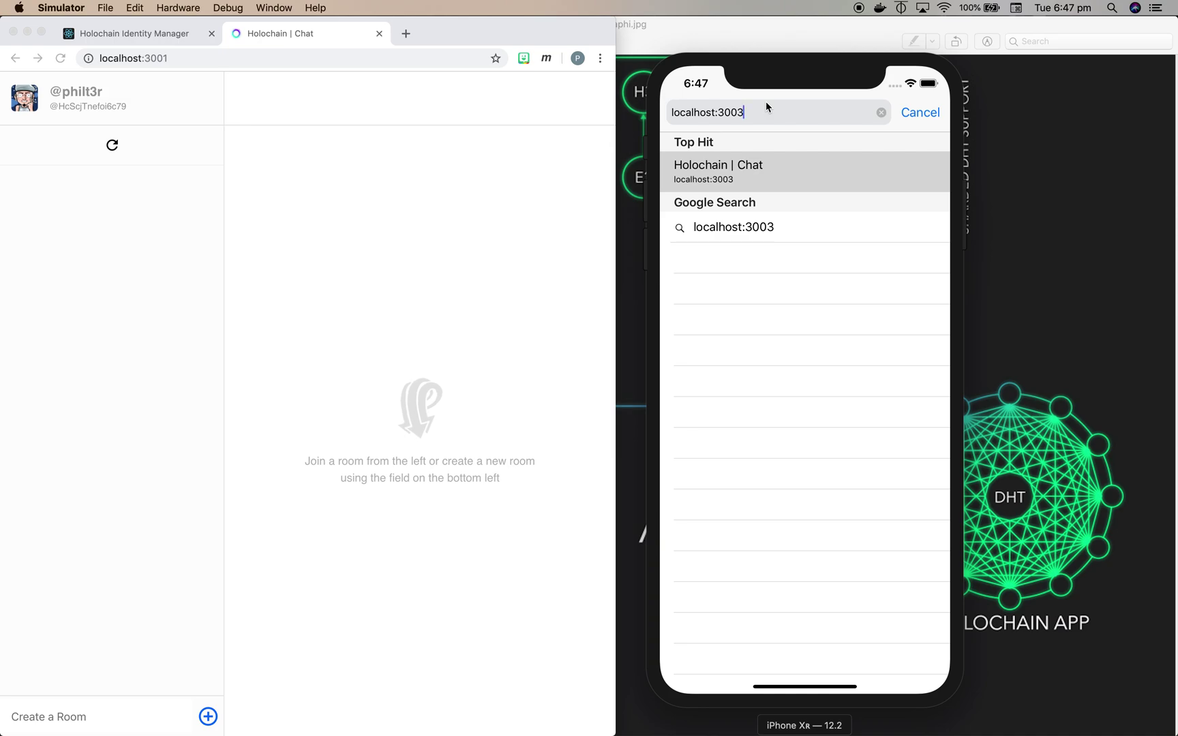
{"action": "key", "text": "Return"}
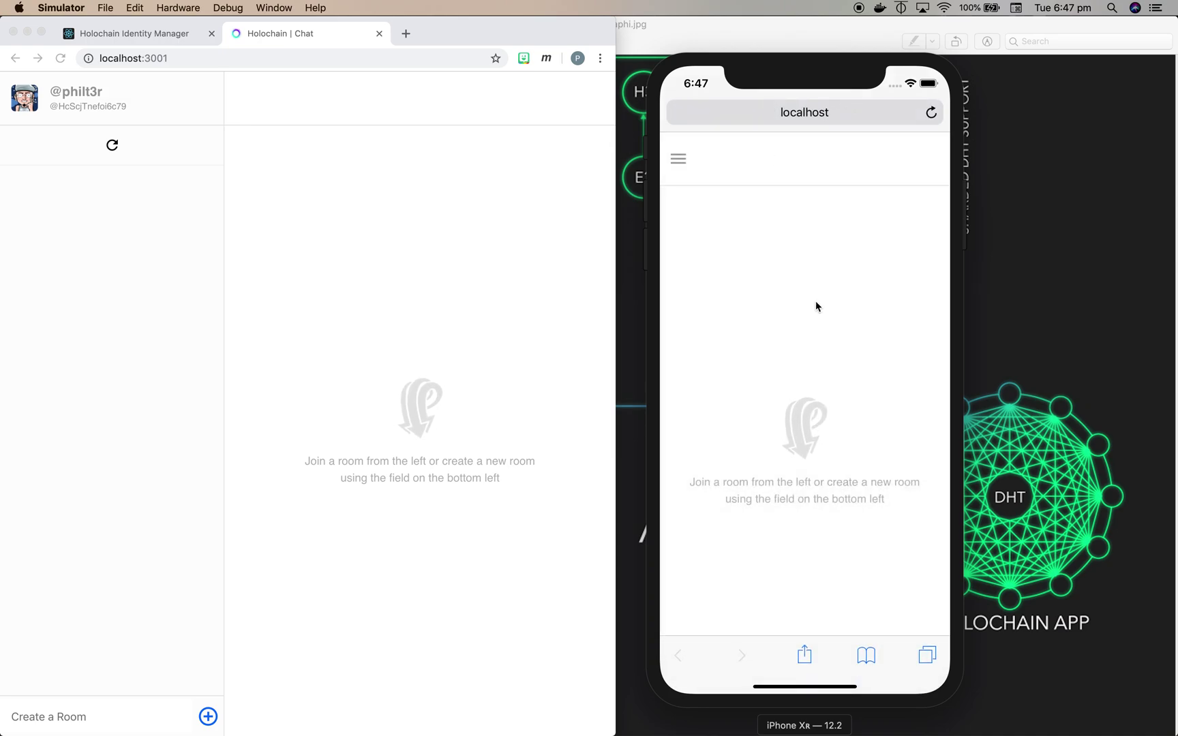
- Create a 'Web of Trust' room on the phone, then open it in the laptop chat
{"action": "left_click", "coordinate": [679, 159]}
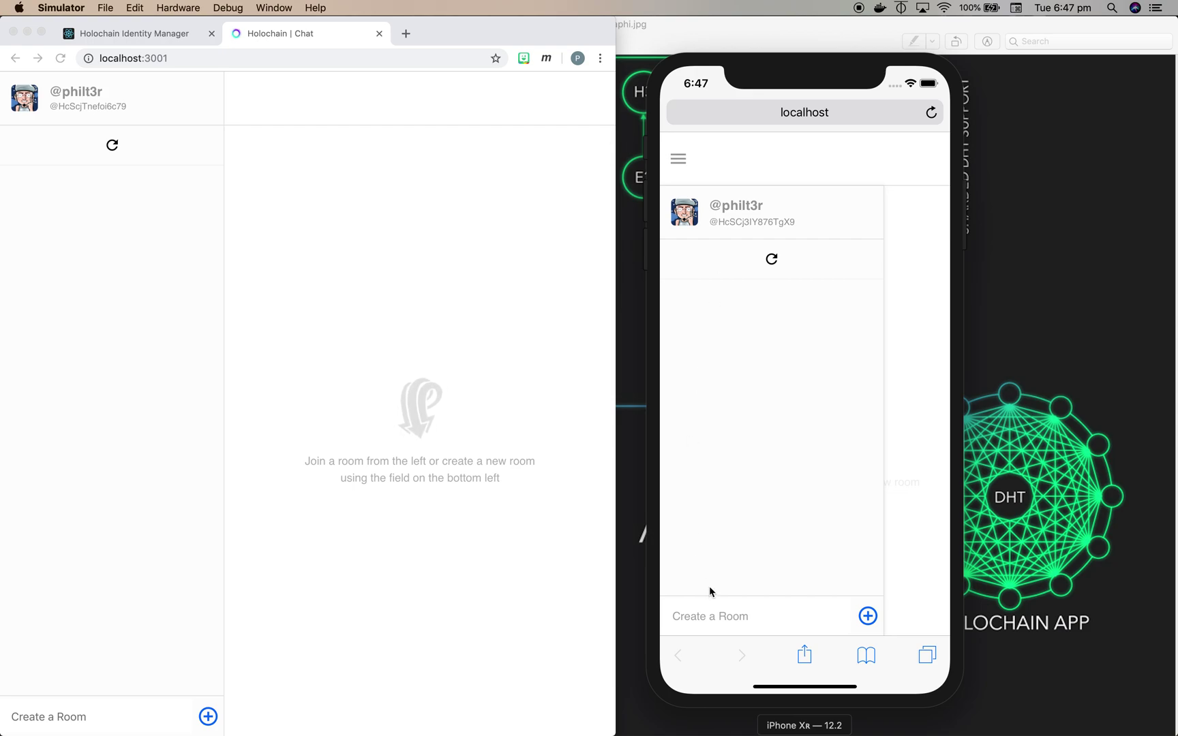
{"action": "left_click", "coordinate": [713, 616]}
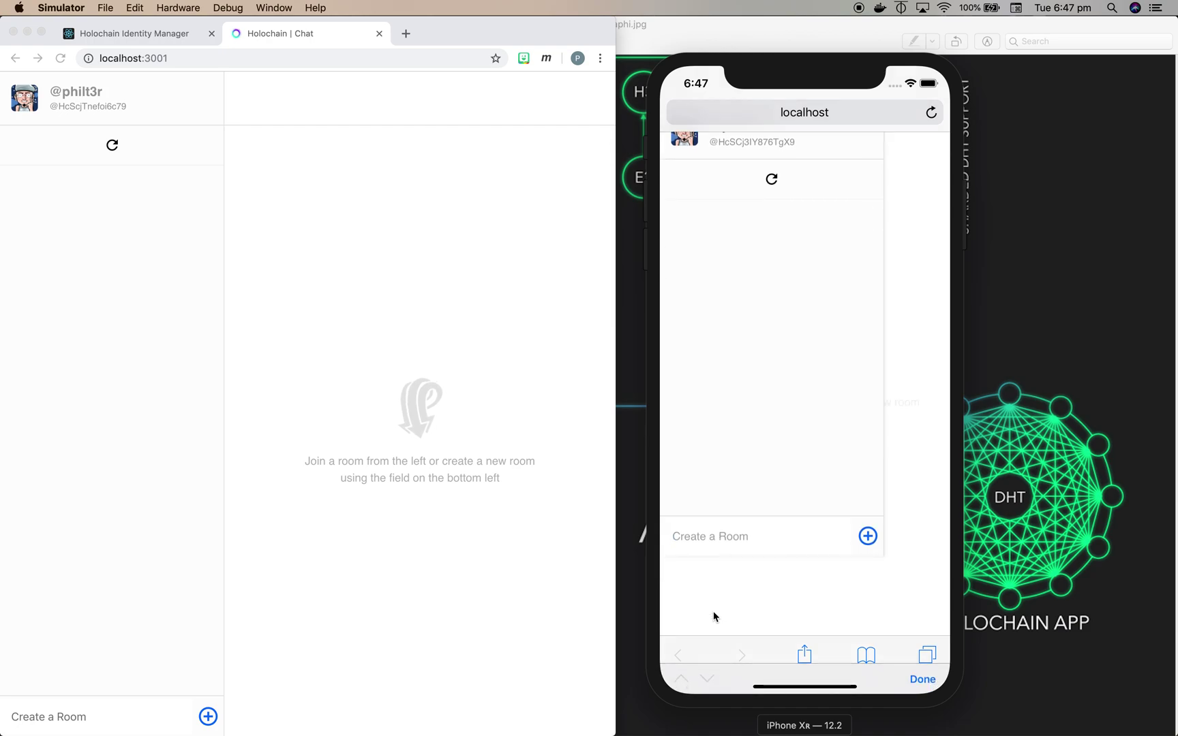
{"action": "type", "text": "Web ofTrust"}
{"action": "key", "text": "BackSpace"}
{"action": "key", "text": "BackSpace"}
{"action": "key", "text": "BackSpace"}
{"action": "key", "text": "BackSpace"}
{"action": "key", "text": "BackSpace"}
{"action": "type", "text": "Trust"}
{"action": "left_click", "coordinate": [866, 537]}
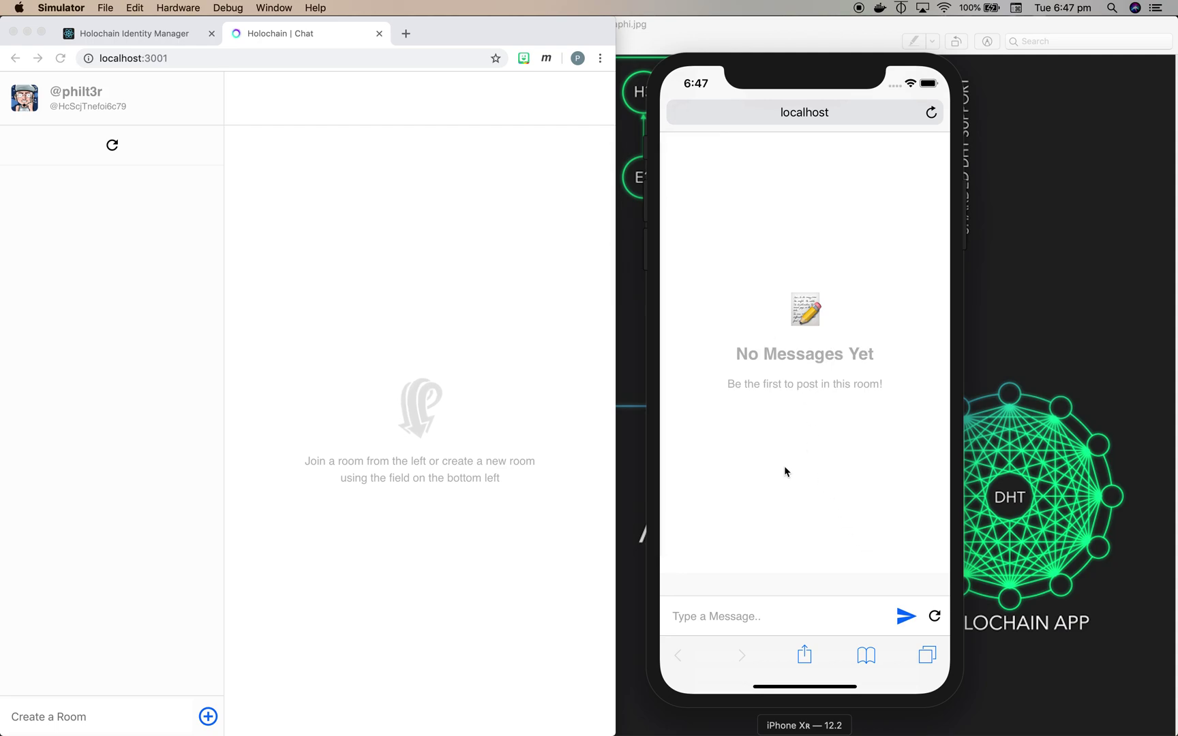
{"action": "left_click", "coordinate": [113, 147]}
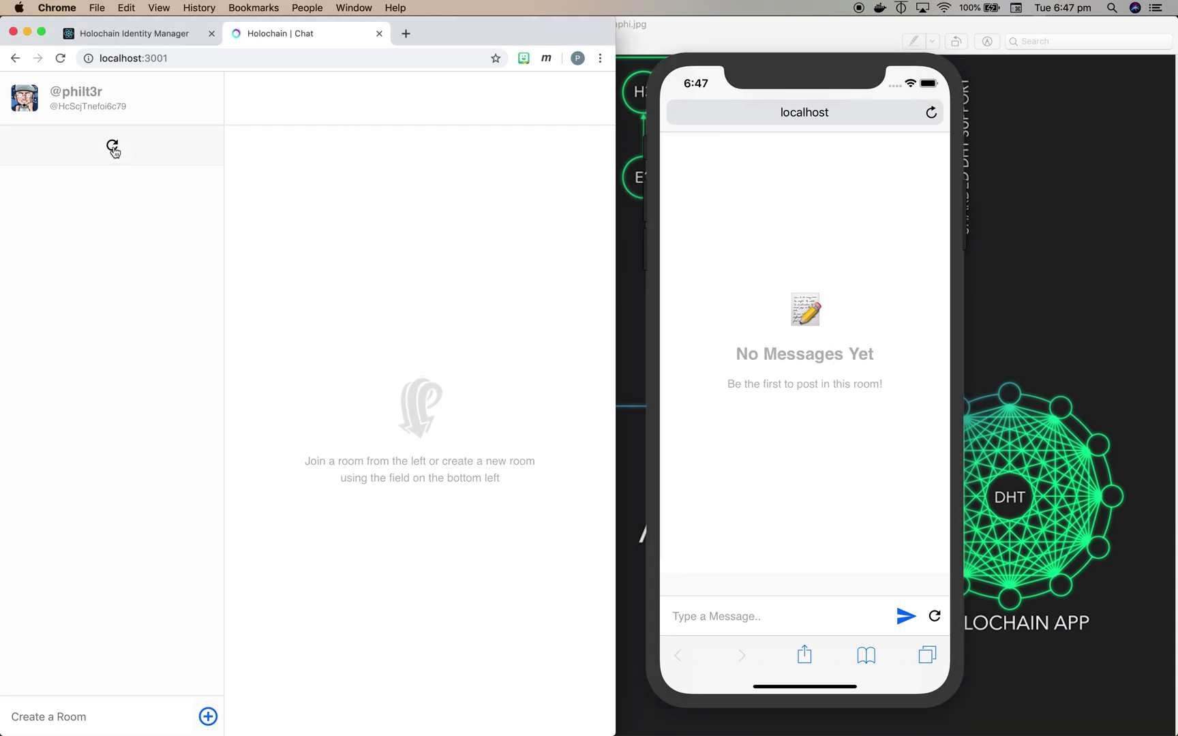
{"action": "left_click", "coordinate": [144, 154]}
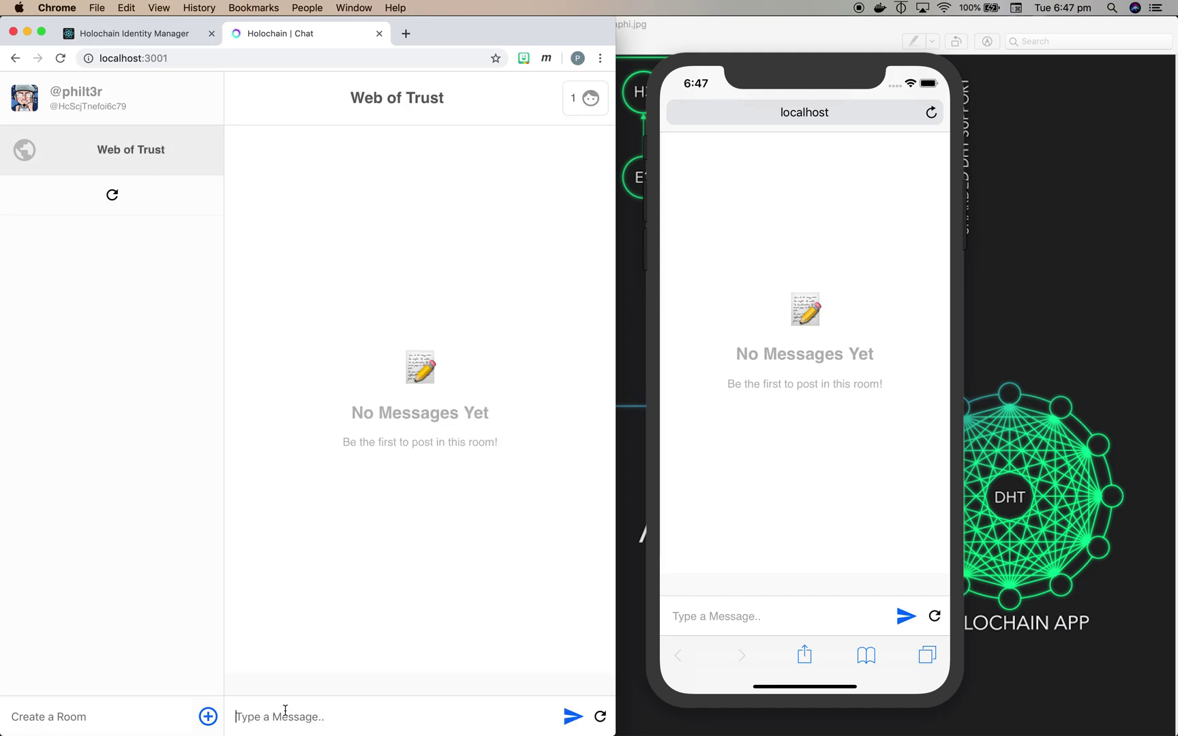
- Send 'Hi from my laptop' from the laptop, then 'Hi from my mobile' from the phone simulator
{"action": "type", "text": "Hi from my laptop"}
{"action": "left_click", "coordinate": [573, 717]}
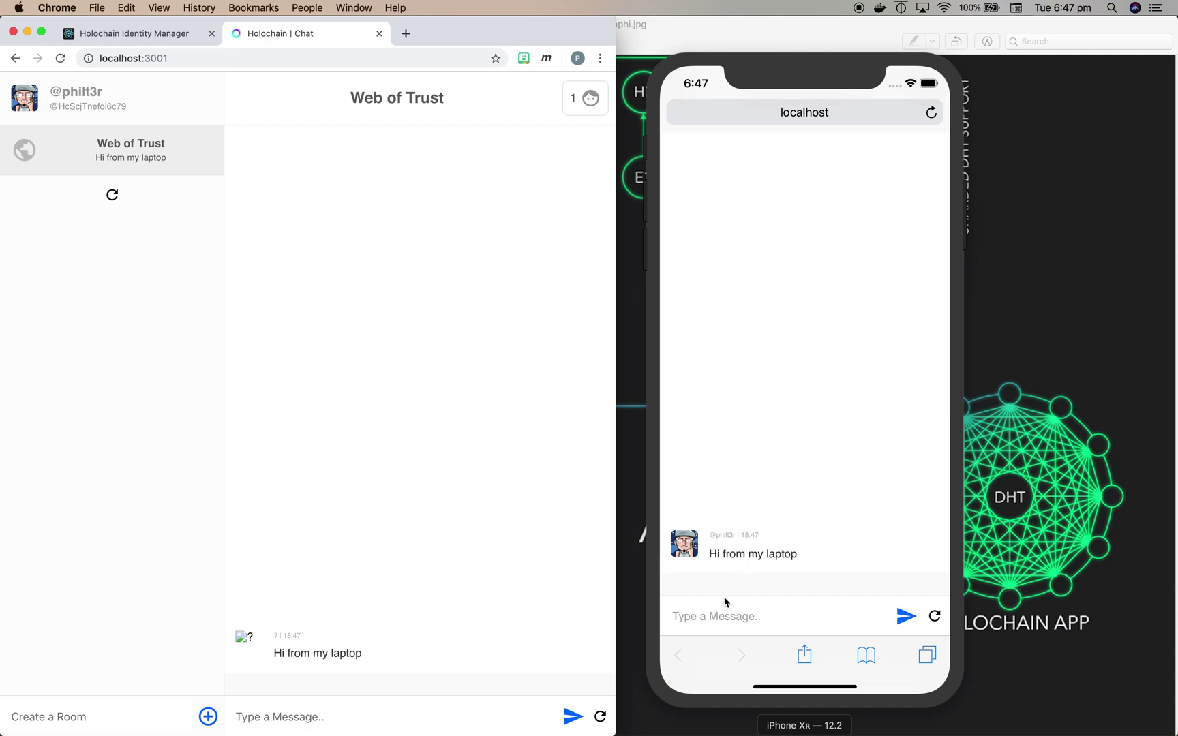
{"action": "left_click", "coordinate": [723, 616]}
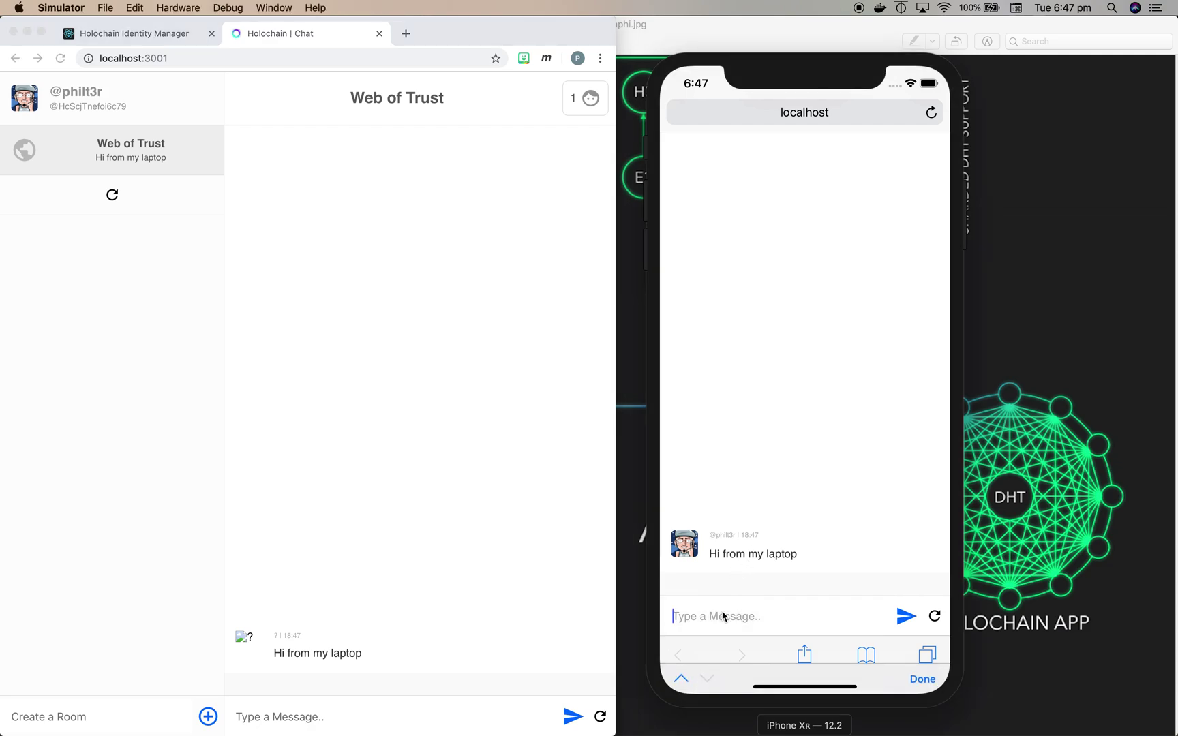
{"action": "type", "text": "Hi from my mobile"}
{"action": "left_click", "coordinate": [904, 619]}
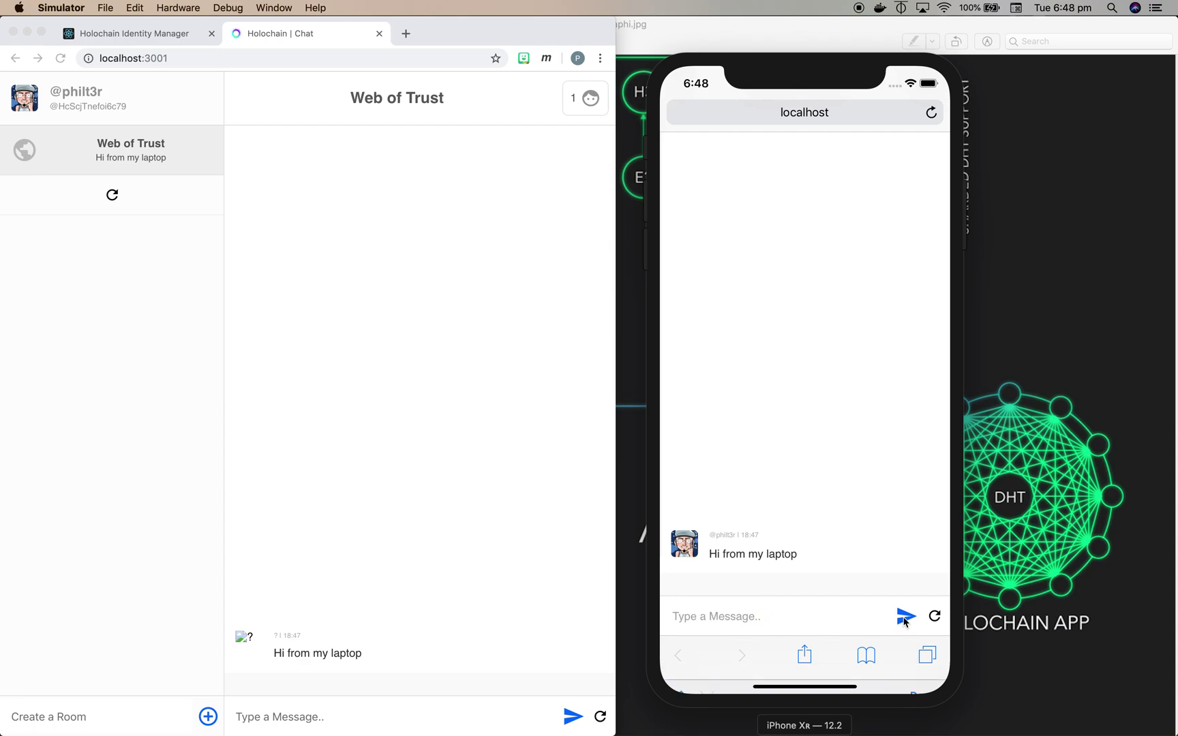